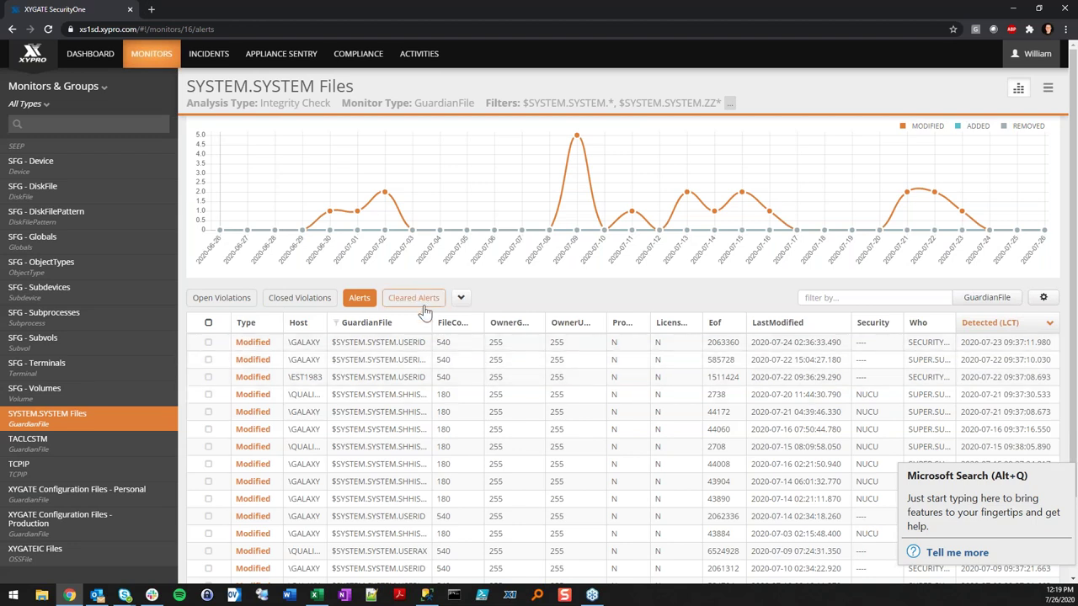
Step: Select the three most recently detected alerts in the SYSTEM.SYSTEM Files monitor
click(208, 342)
click(208, 360)
click(208, 377)
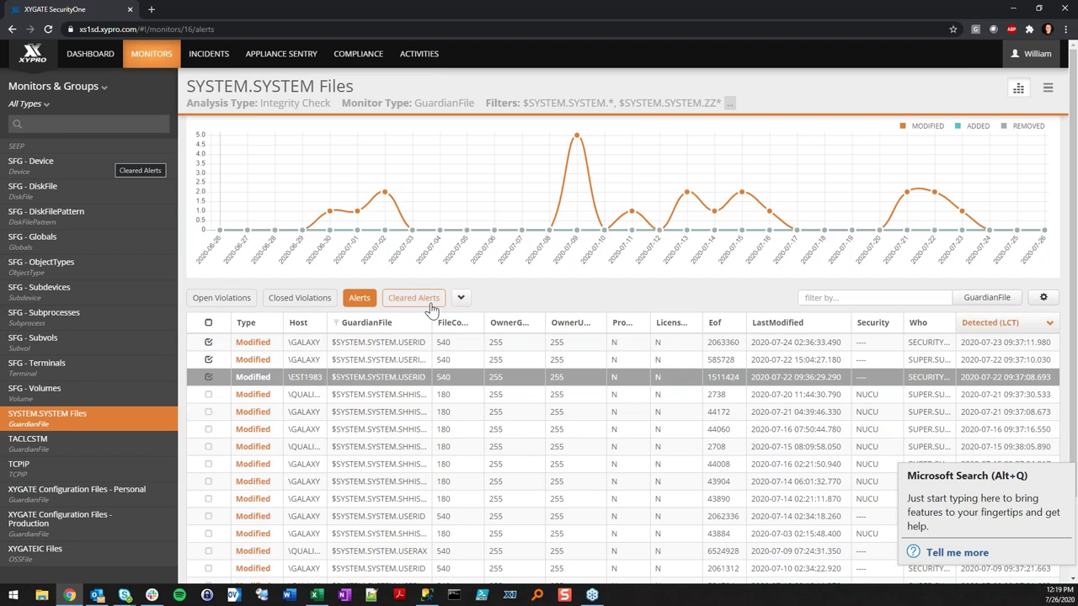
Step: Inspect the details of the first open violation, on $SYSTEM.SYSTEM.USERF3, and return to the monitor's alerts
click(233, 301)
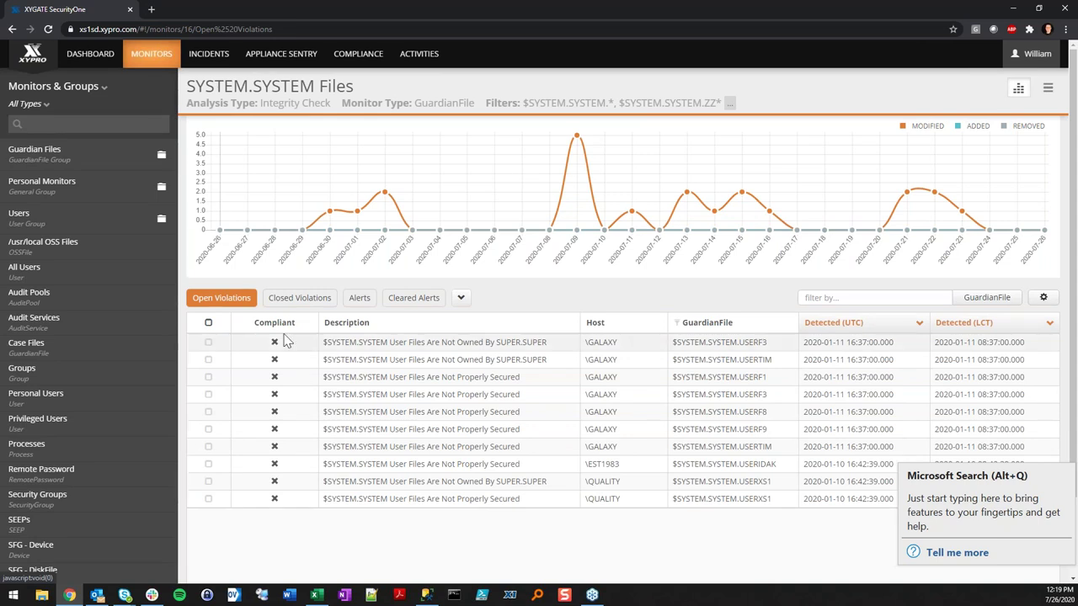
double_click(368, 342)
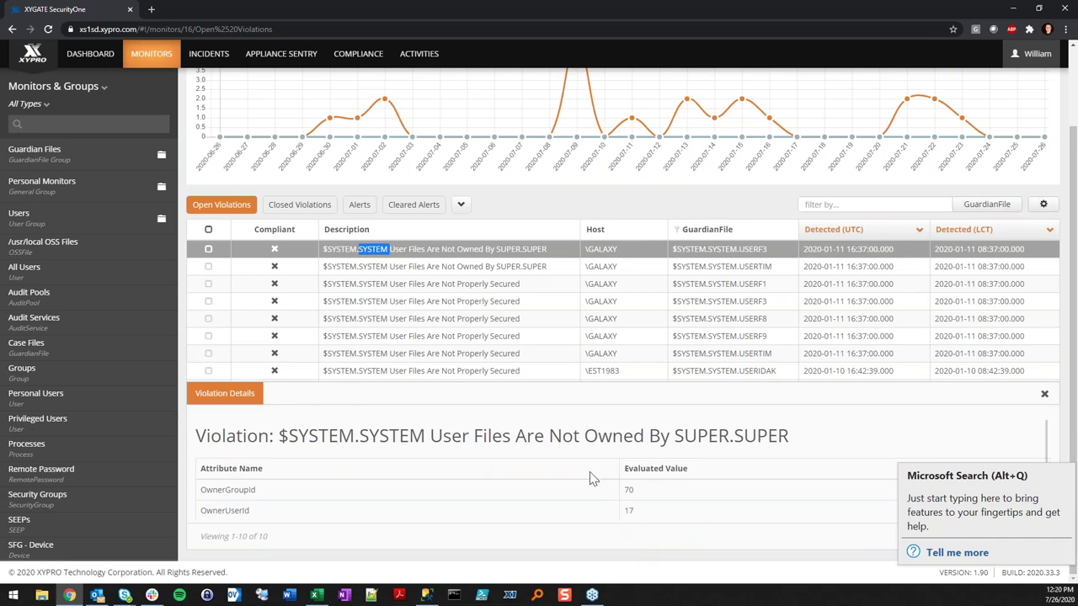
scroll(589, 471, up, 2)
click(360, 298)
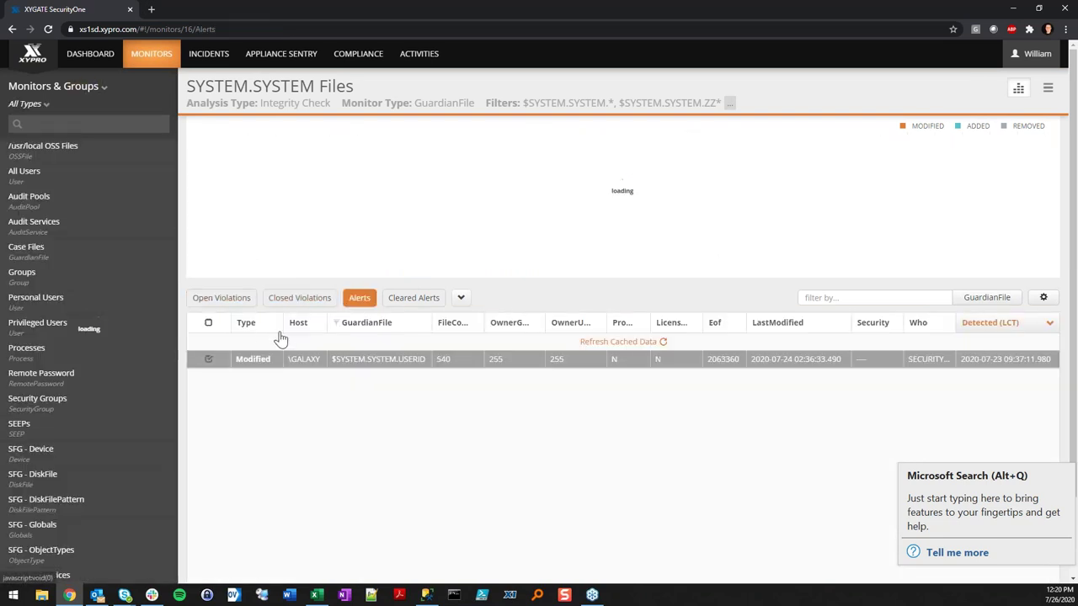
Step: Open the XYGATE Configuration Files - Production monitor
scroll(104, 462, down, 2)
scroll(105, 462, down, 5)
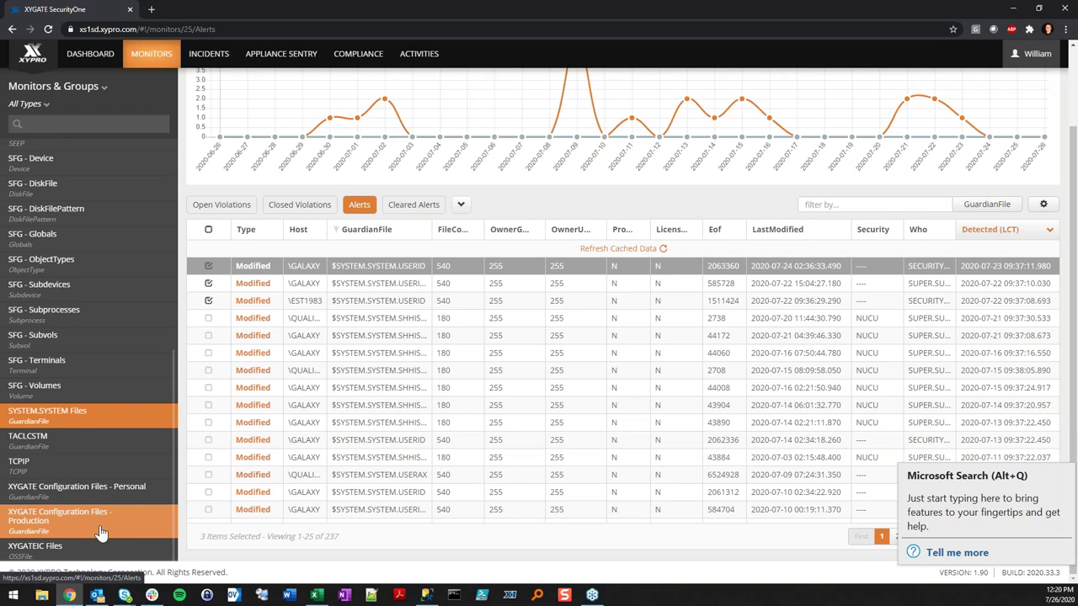
click(100, 532)
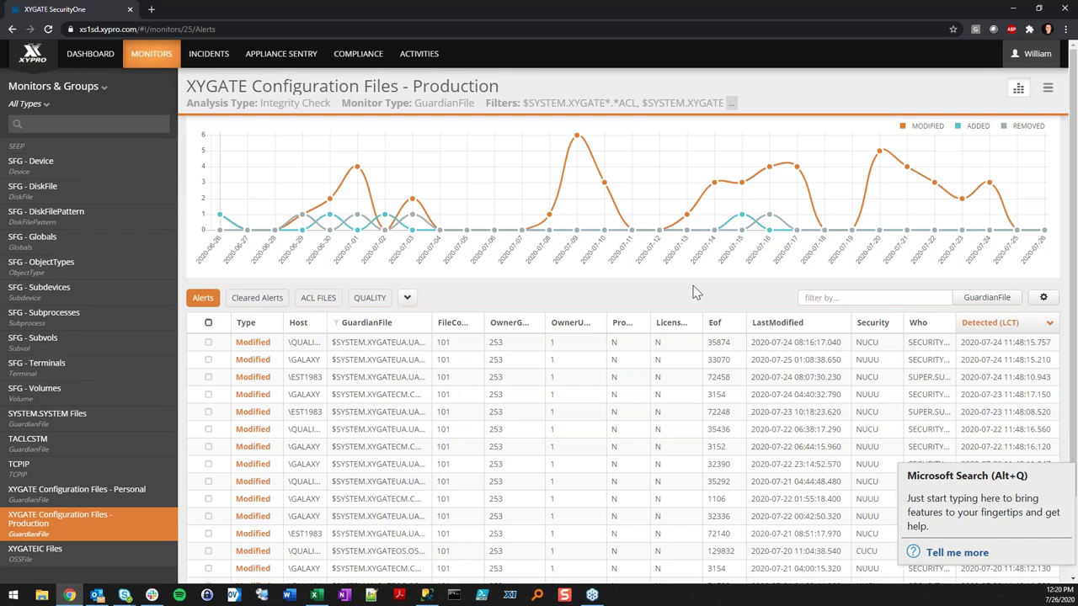
Step: Examine the changed attributes of the newest $SYSTEM.XYGATEUA.UAACL alert and look through the older alerts
double_click(388, 345)
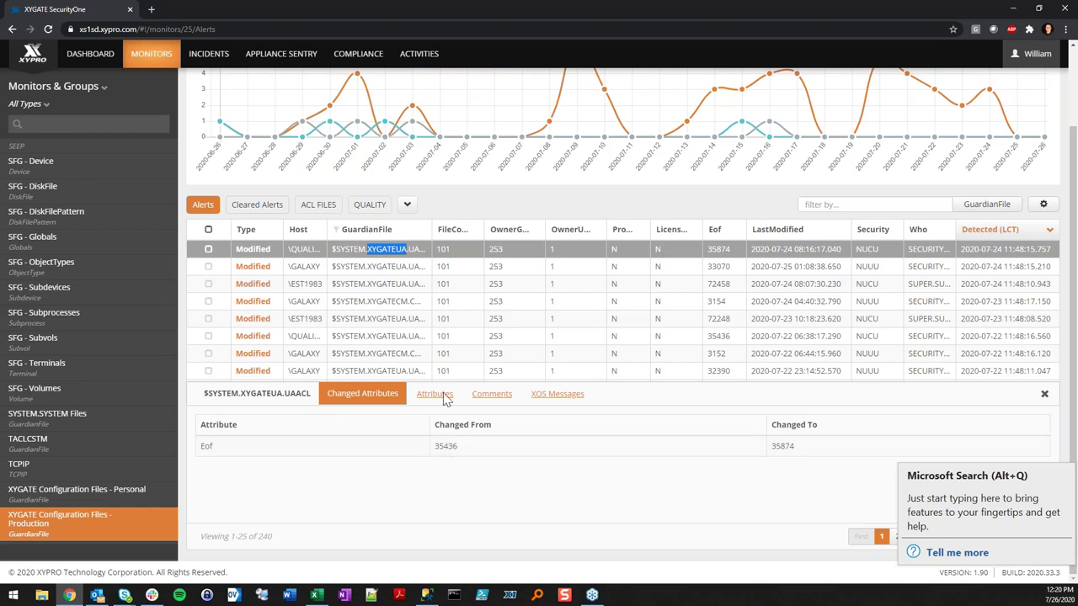
scroll(460, 287, up, 1)
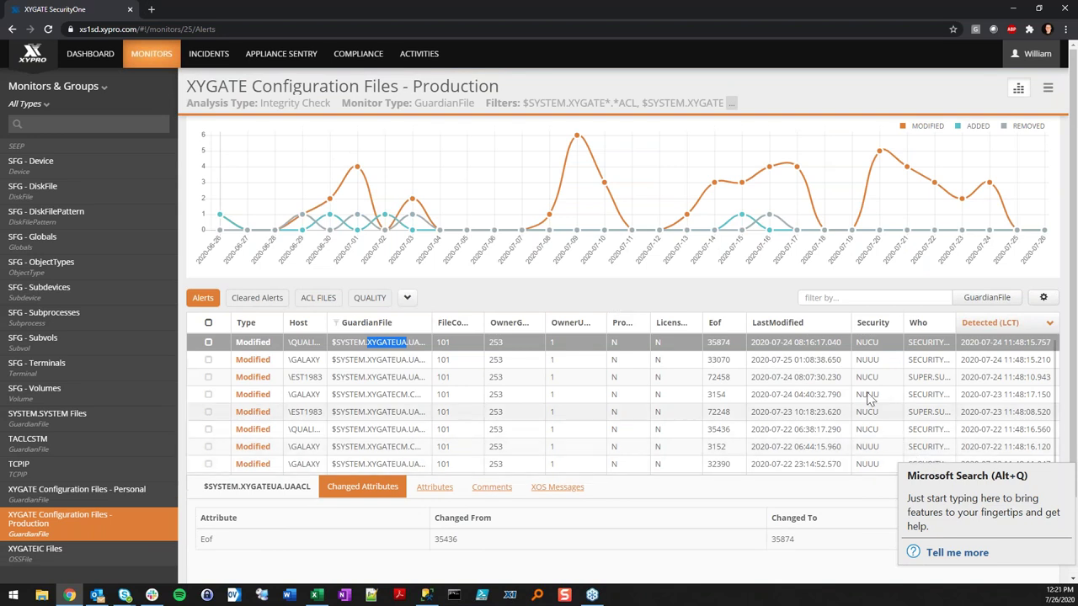
scroll(884, 404, down, 1)
scroll(1035, 210, down, 1)
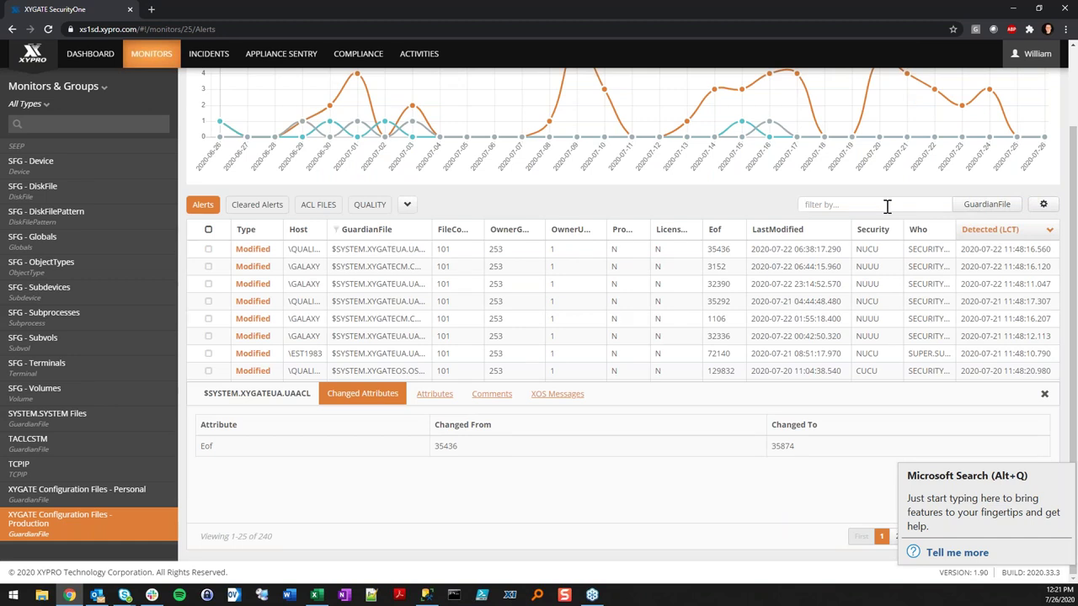
Step: Filter the alerts by Host with the value \QUALITY and close the alert details
click(985, 205)
click(960, 260)
click(833, 205)
text(\)
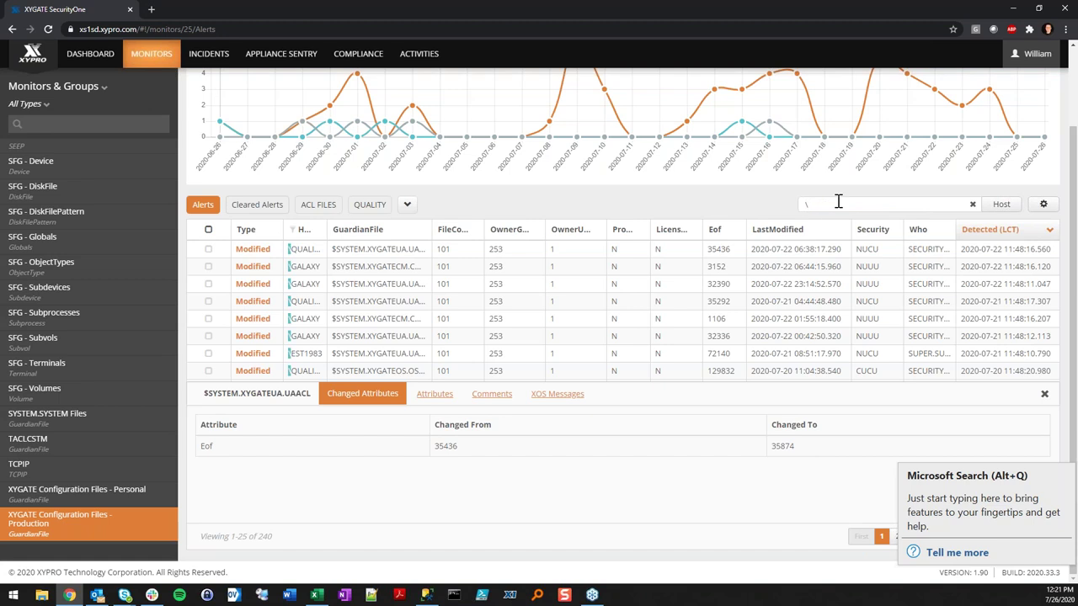
text(QUA)
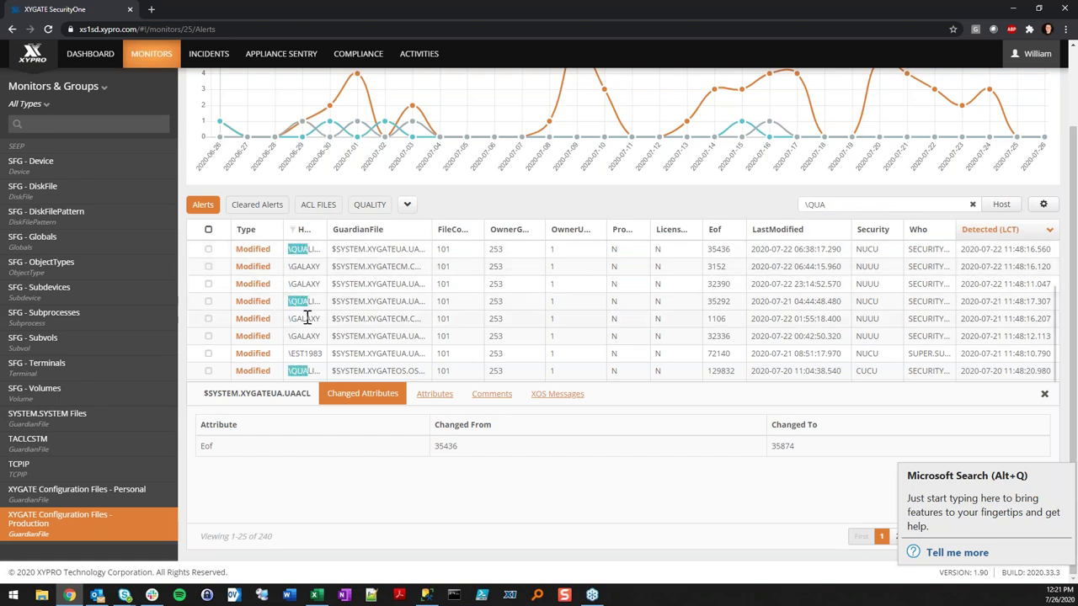
text(LITY)
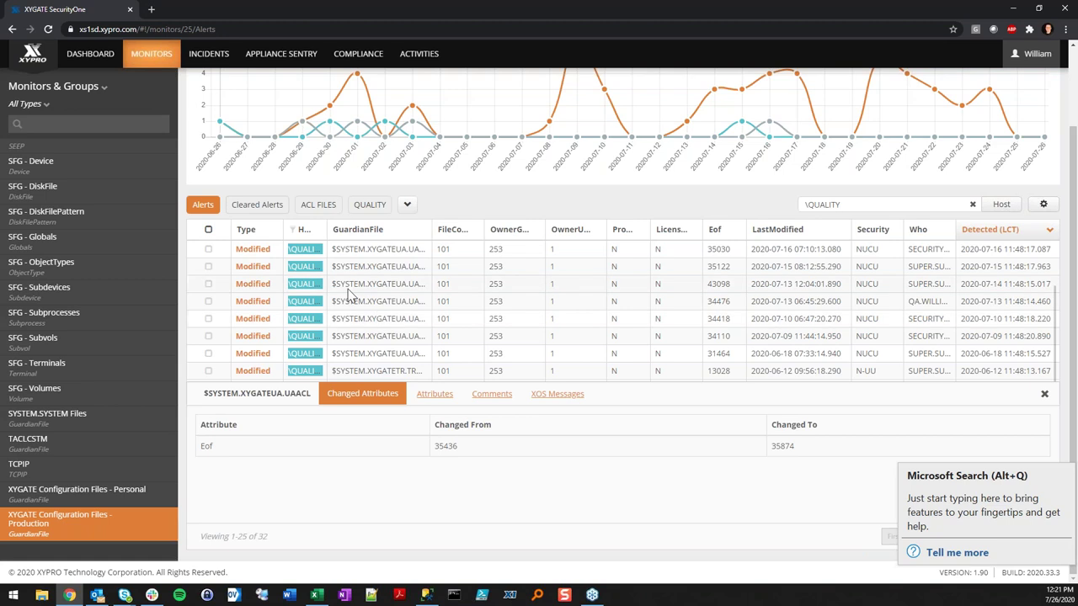
click(1044, 393)
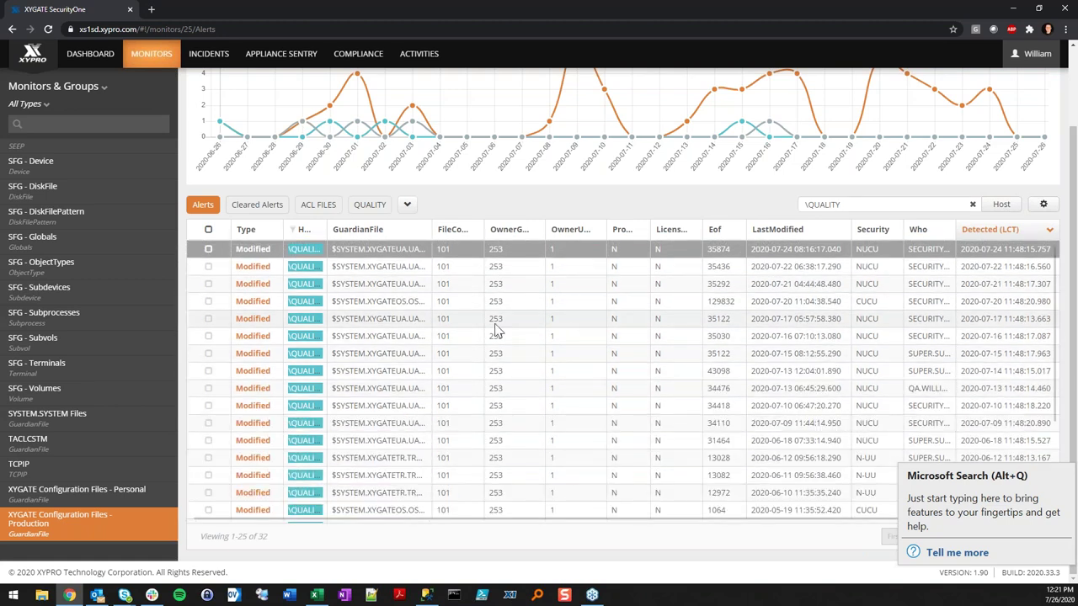
scroll(556, 333, up, 1)
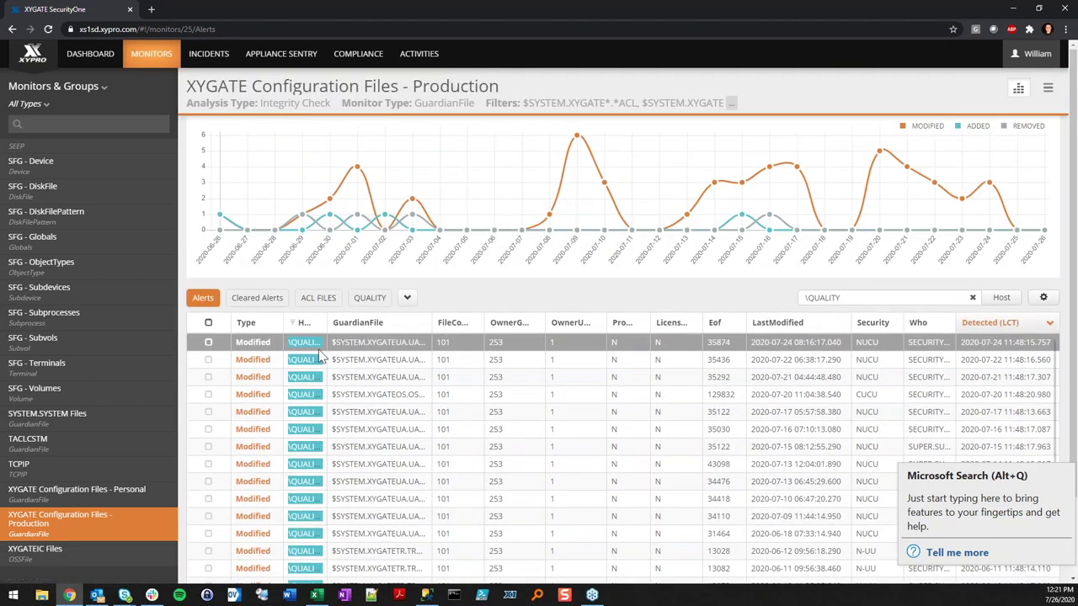
Step: Open the Advanced Filter and add a second condition joined by "and" to the Host condition
click(1000, 300)
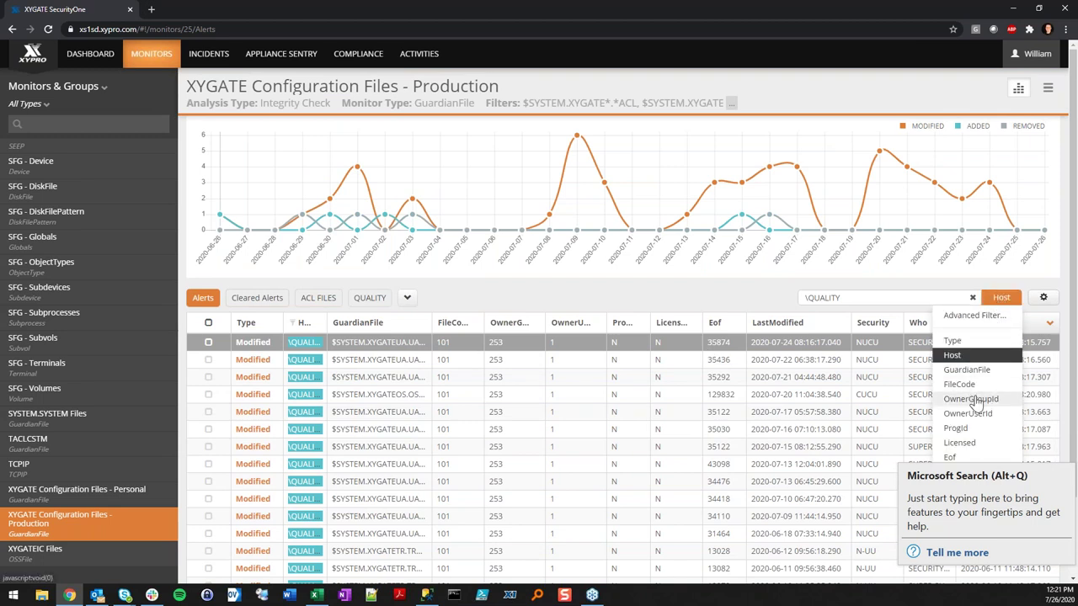
click(985, 316)
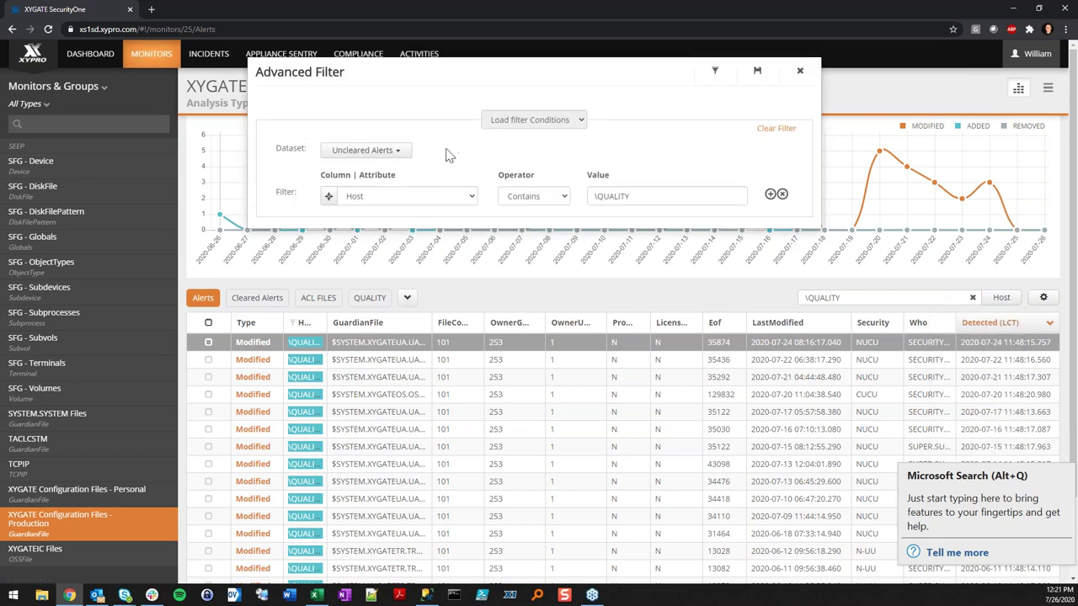
click(769, 194)
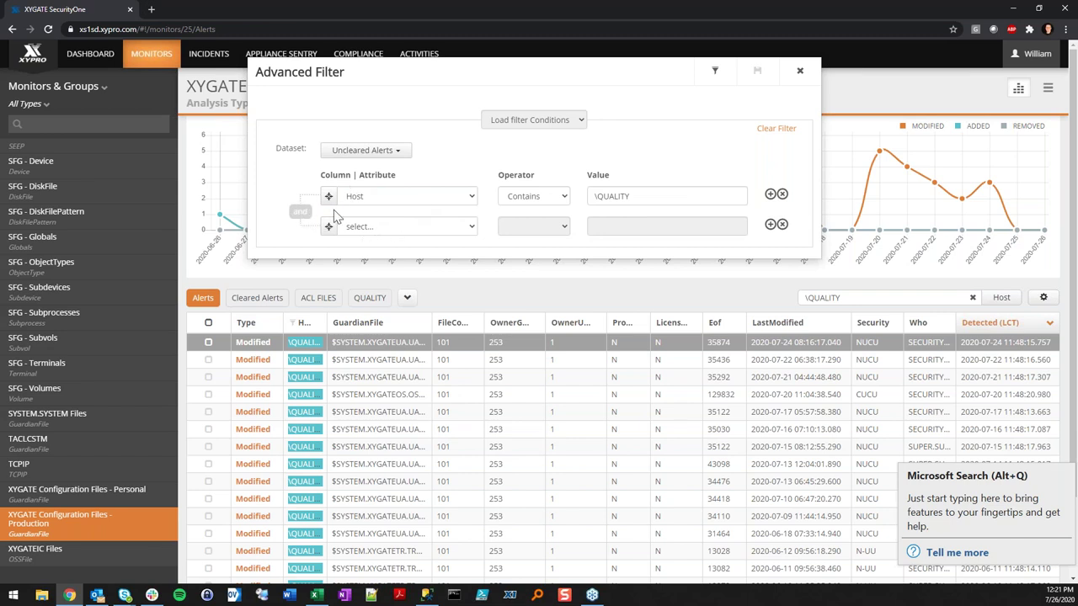
click(770, 225)
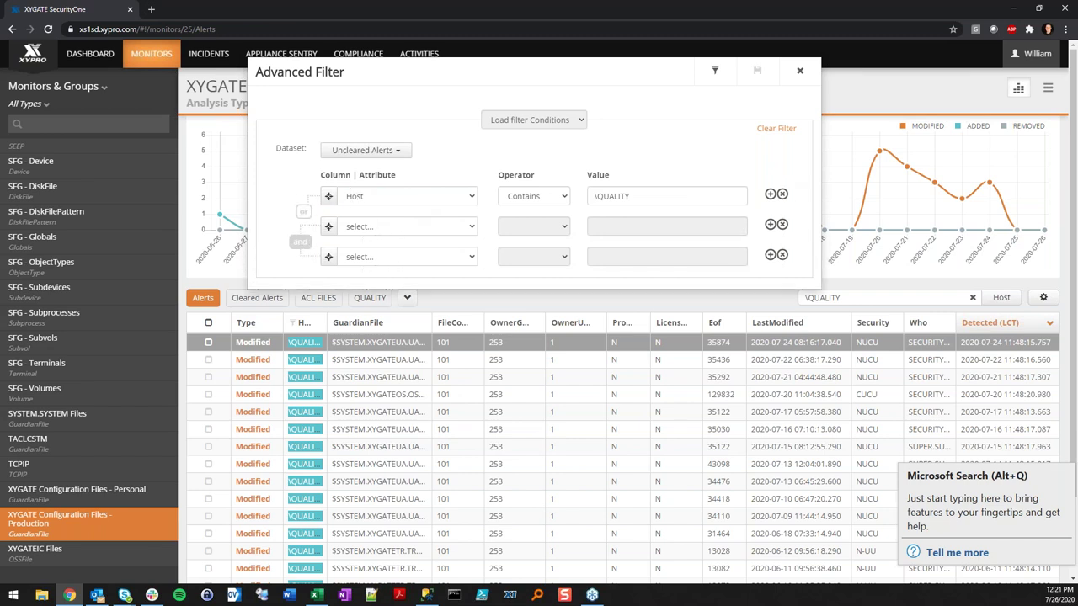
click(302, 211)
click(781, 255)
click(443, 231)
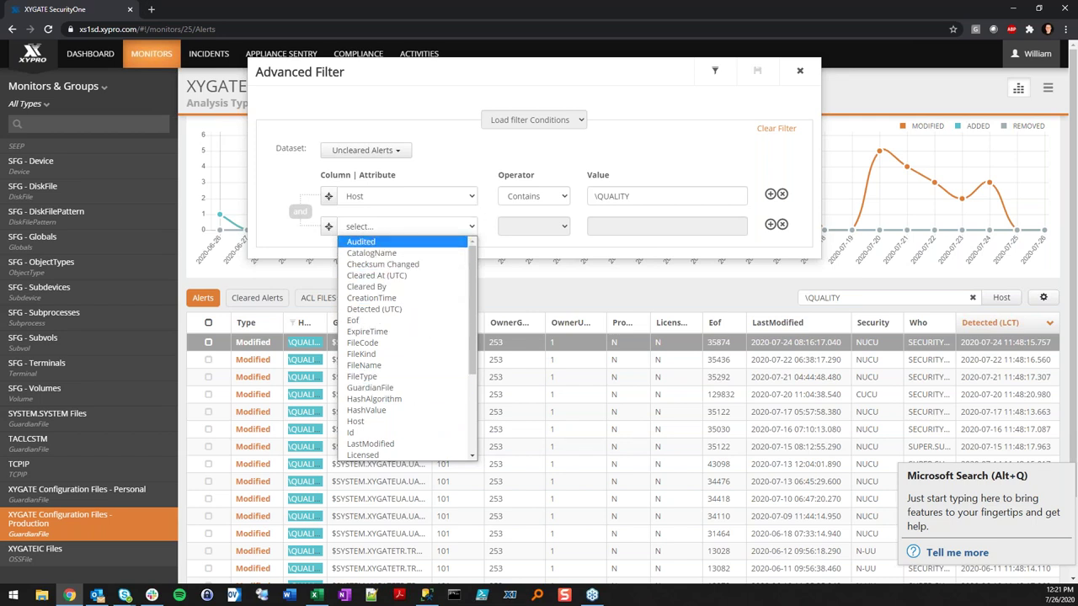
click(409, 221)
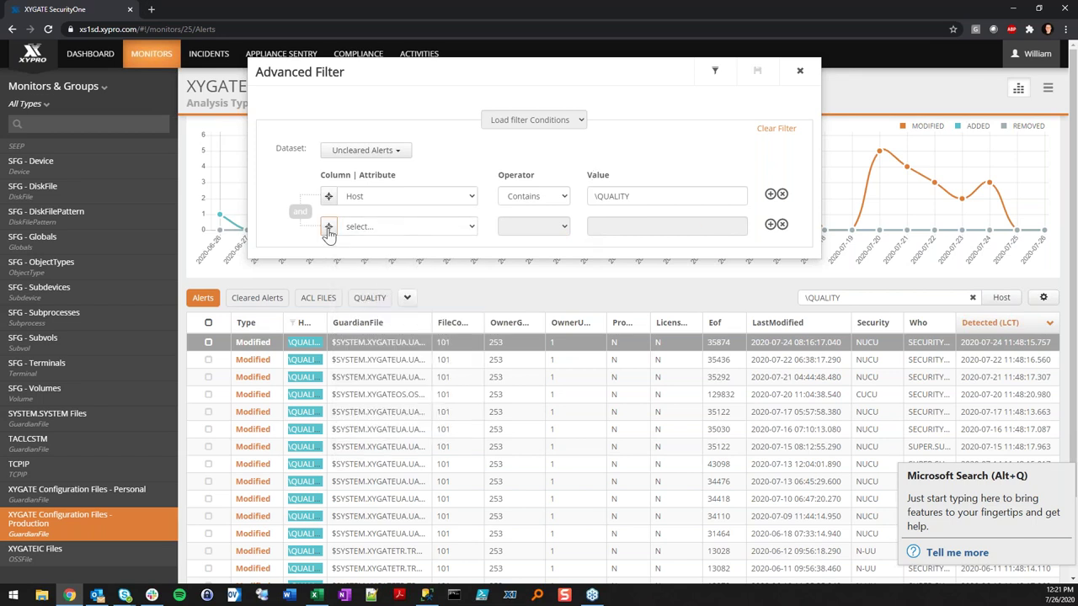
Step: Set the second condition to GuardianFile Is Exactly $SYSTEM.XYGATEUA.UAACL from a listed alert, apply the filter and close the dialog
drag(328, 234, 393, 364)
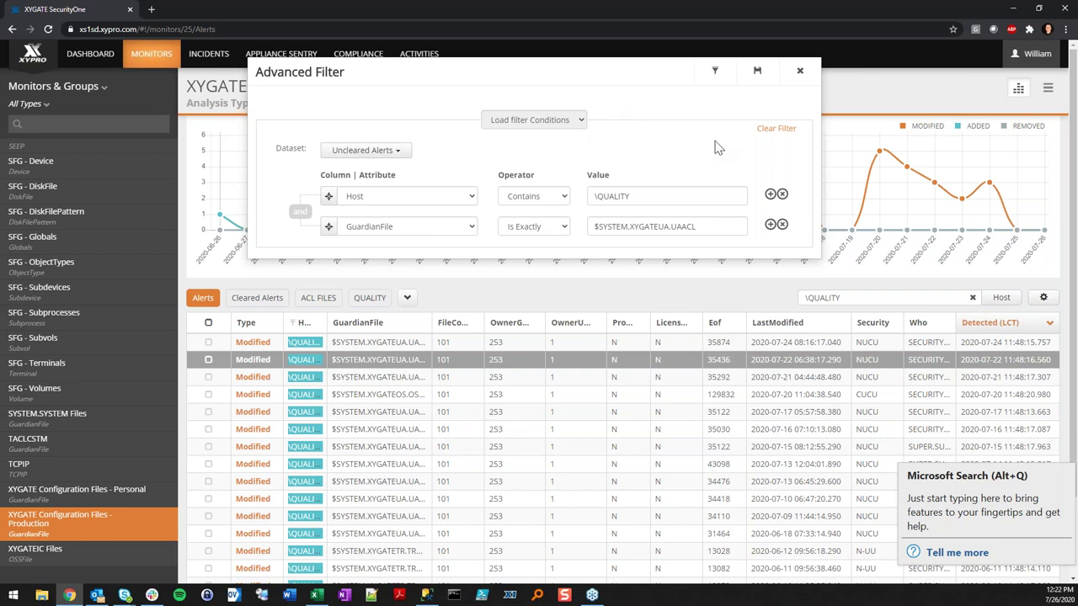
click(713, 74)
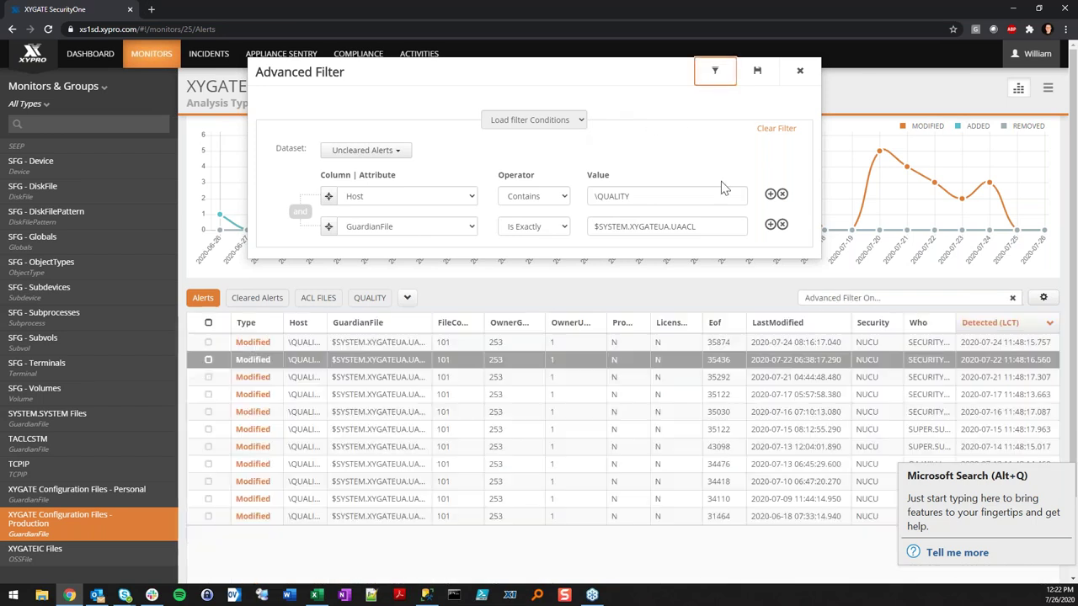
click(798, 74)
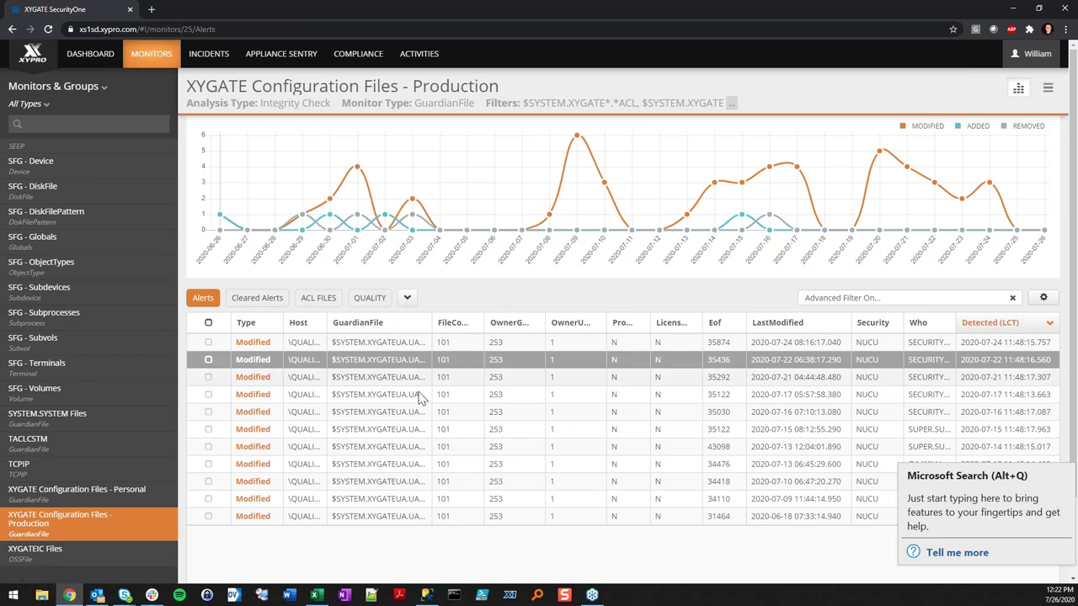
Step: View the full attributes of the newest filtered alert and widen the Who column to show complete names
mouse_move(317, 305)
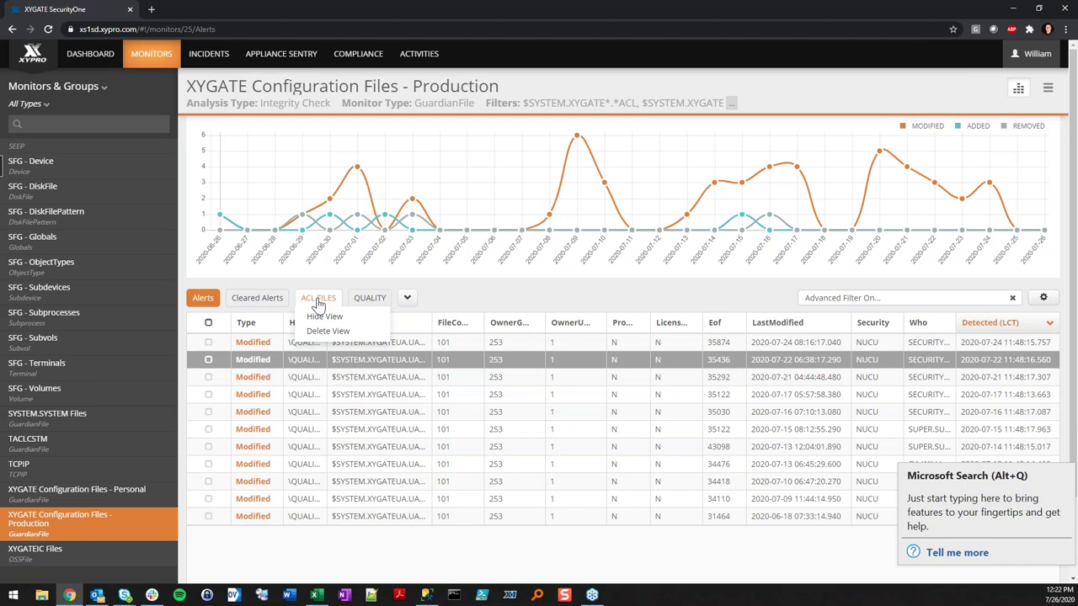
mouse_move(366, 302)
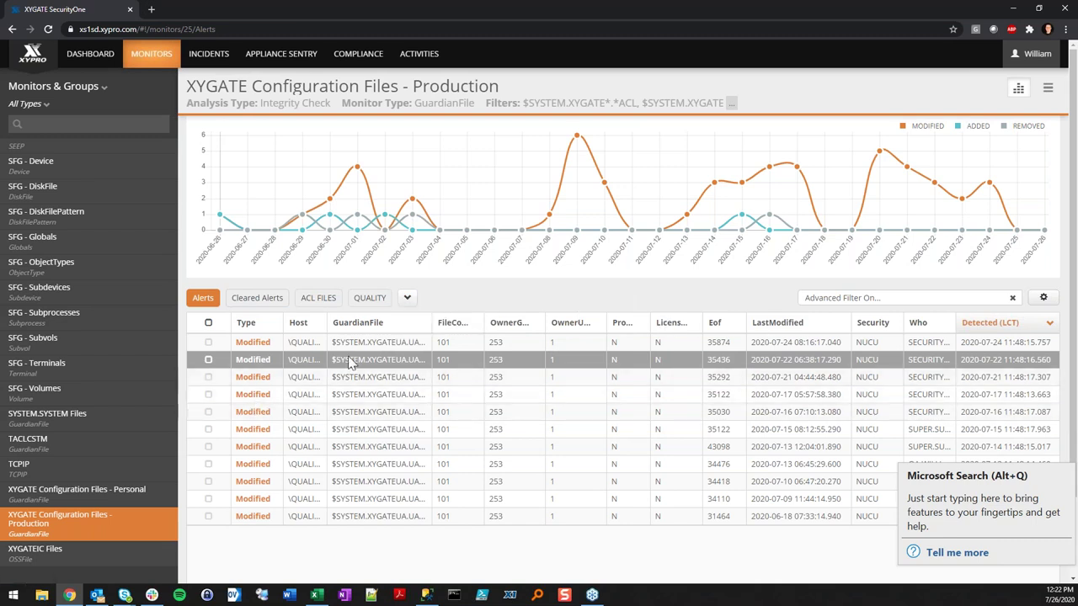
double_click(404, 346)
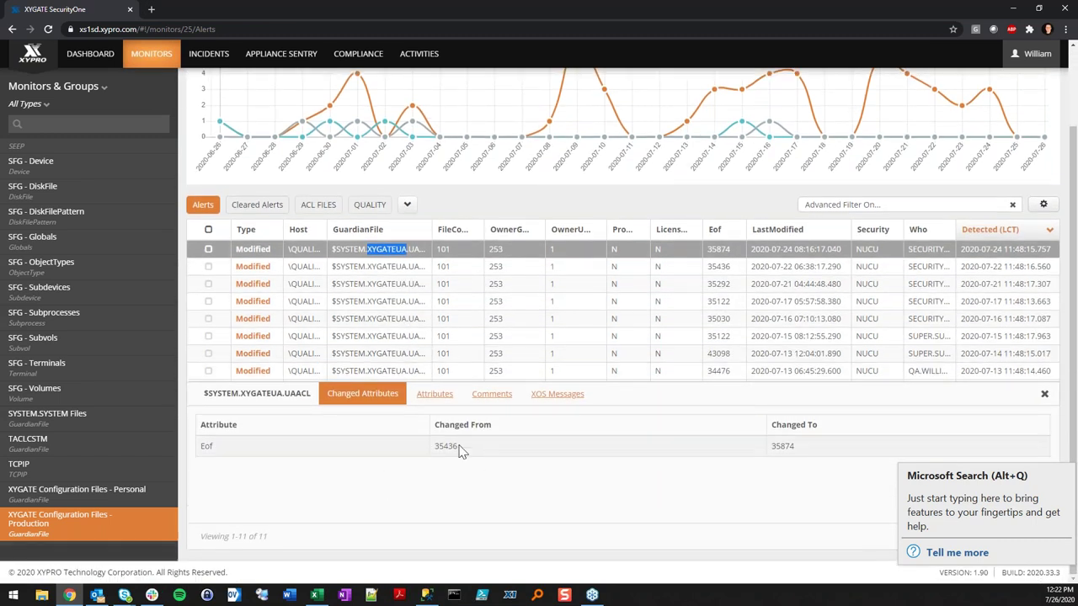
click(438, 395)
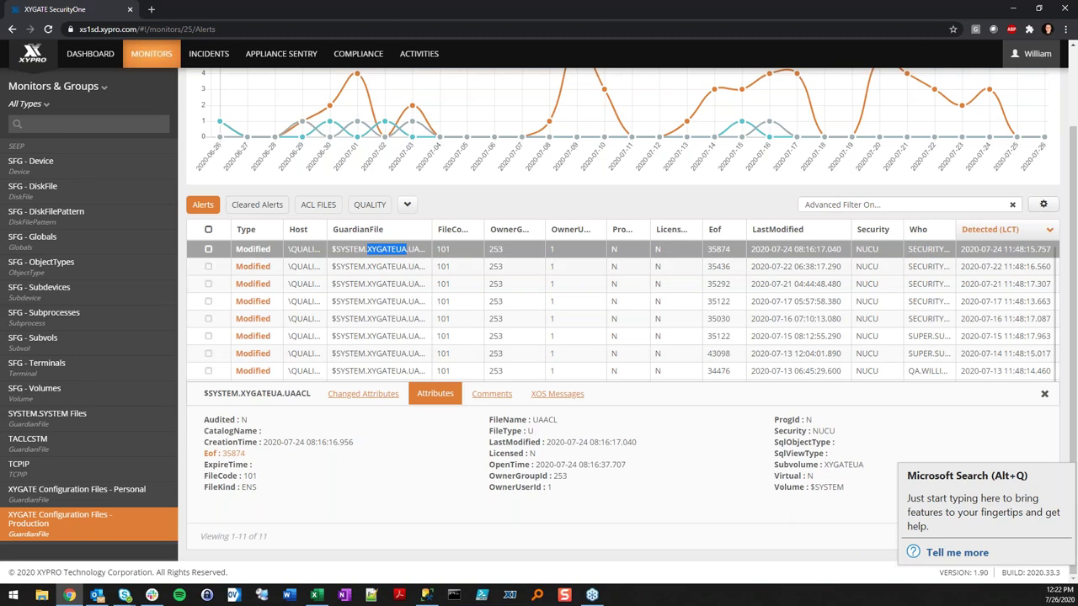
drag(955, 229, 995, 229)
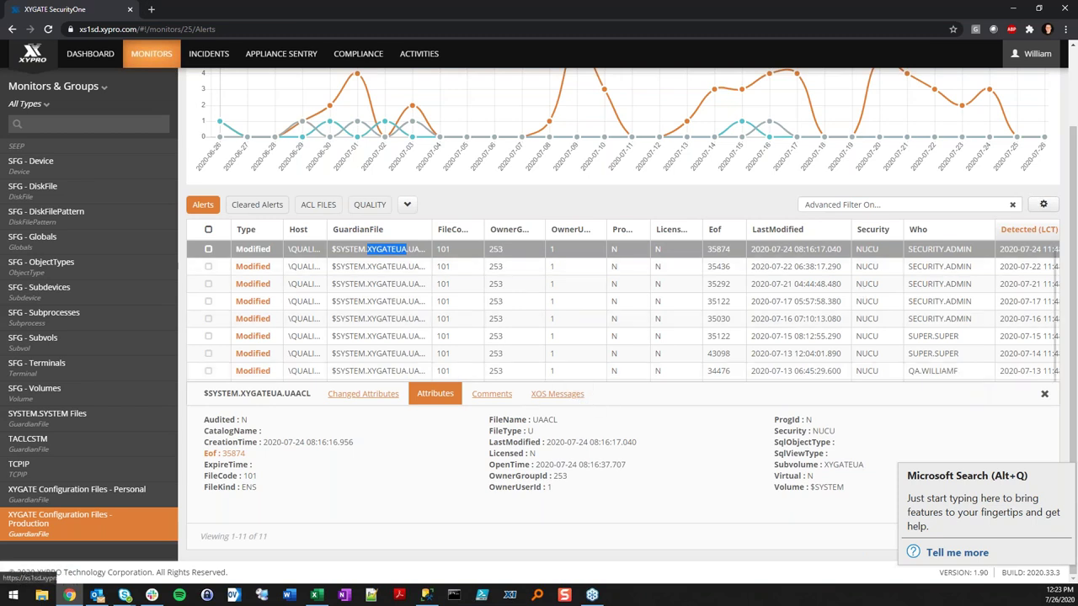
Step: Examine the XOS message details recorded for the newest $SYSTEM.XYGATEUA.UAACL alert
click(549, 396)
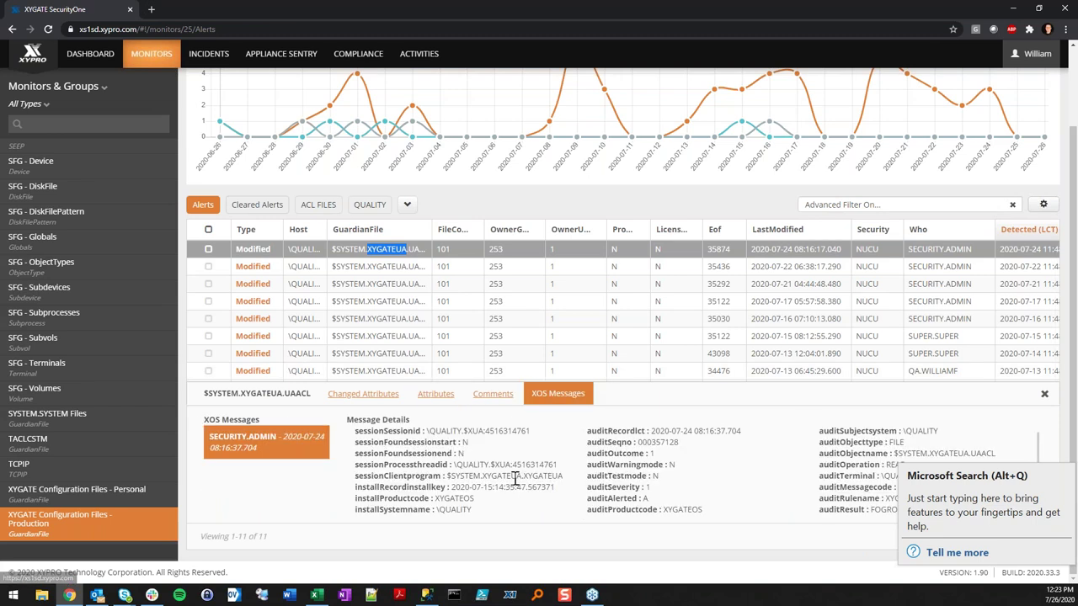
scroll(421, 460, down, 1)
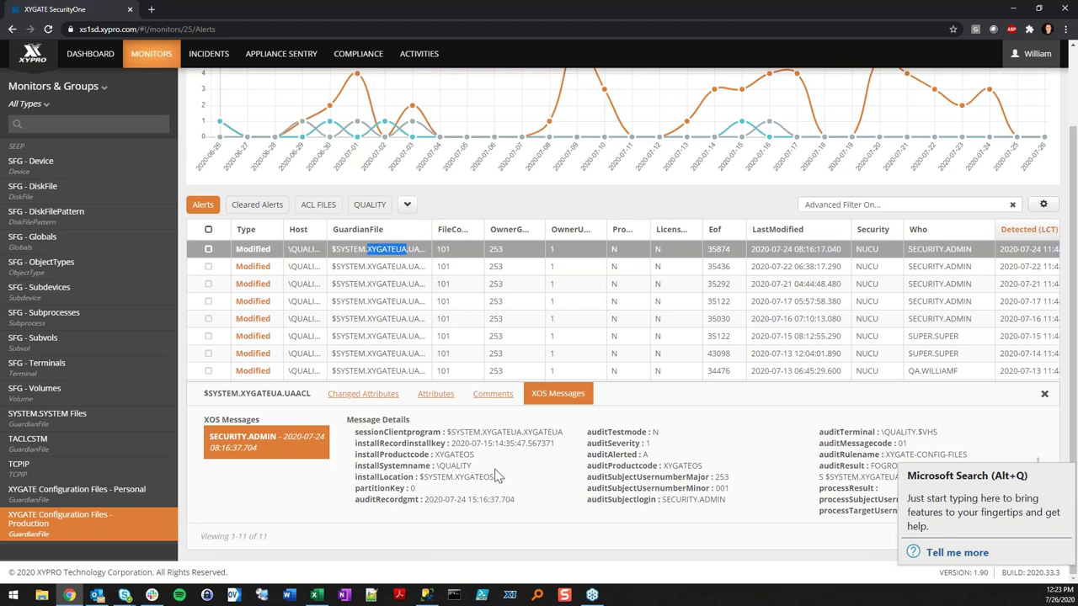
scroll(497, 477, up, 2)
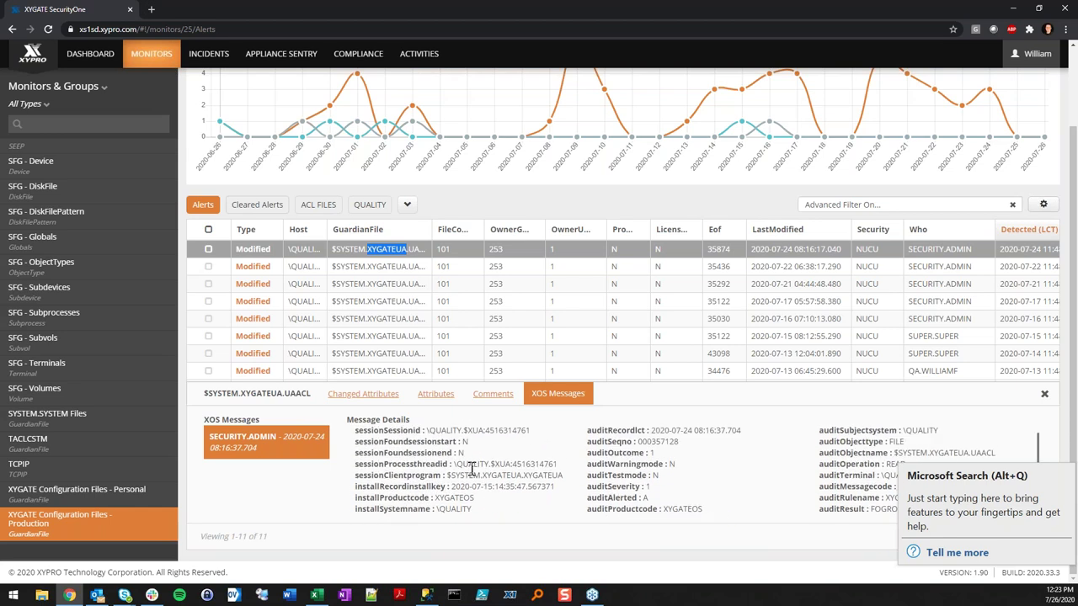
click(499, 210)
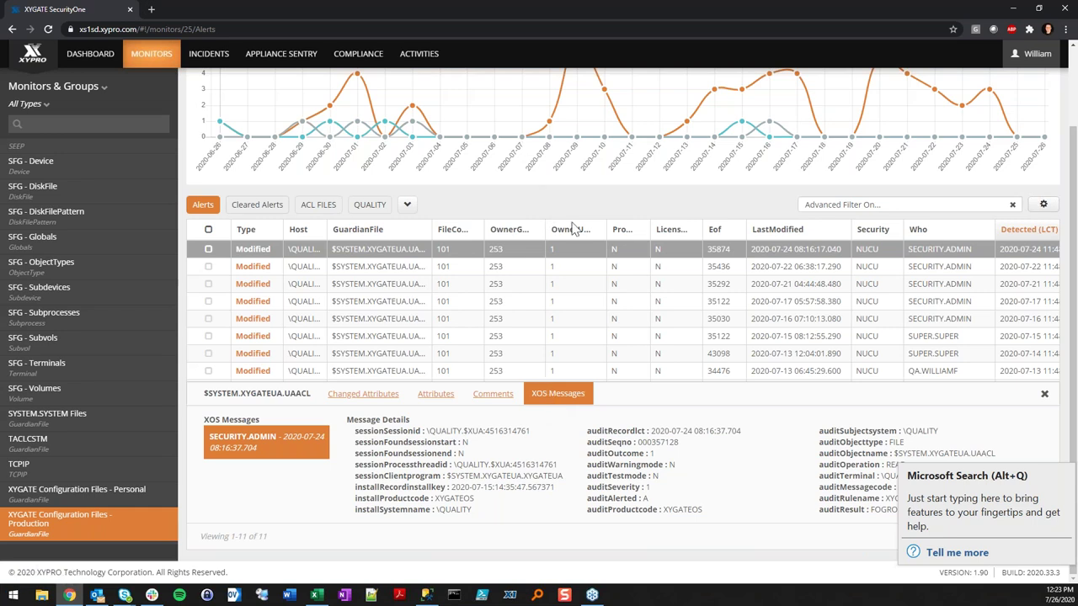
scroll(576, 229, up, 1)
scroll(574, 273, up, 2)
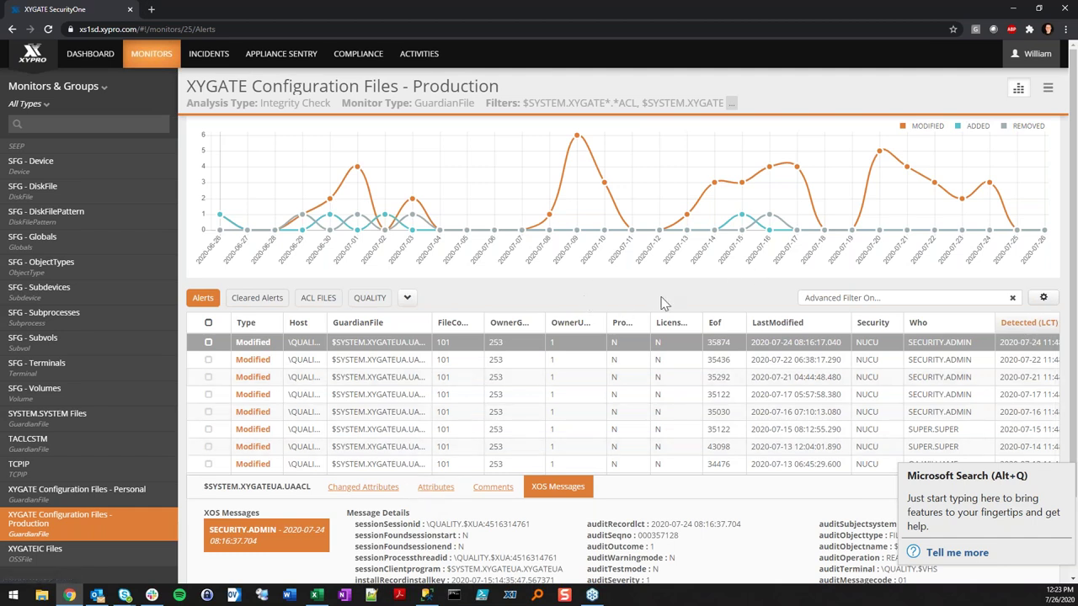
Step: Close the alert details and open the configuration of the XYGATE Configuration Files - Production monitor
scroll(1041, 392, down, 2)
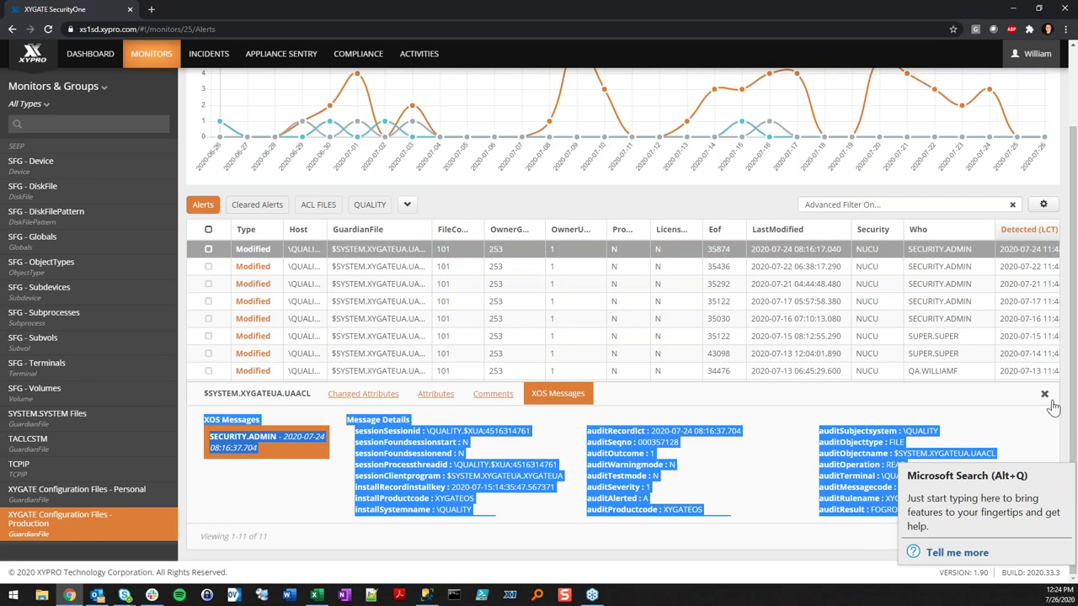
click(1050, 306)
scroll(1050, 307, up, 2)
click(1047, 88)
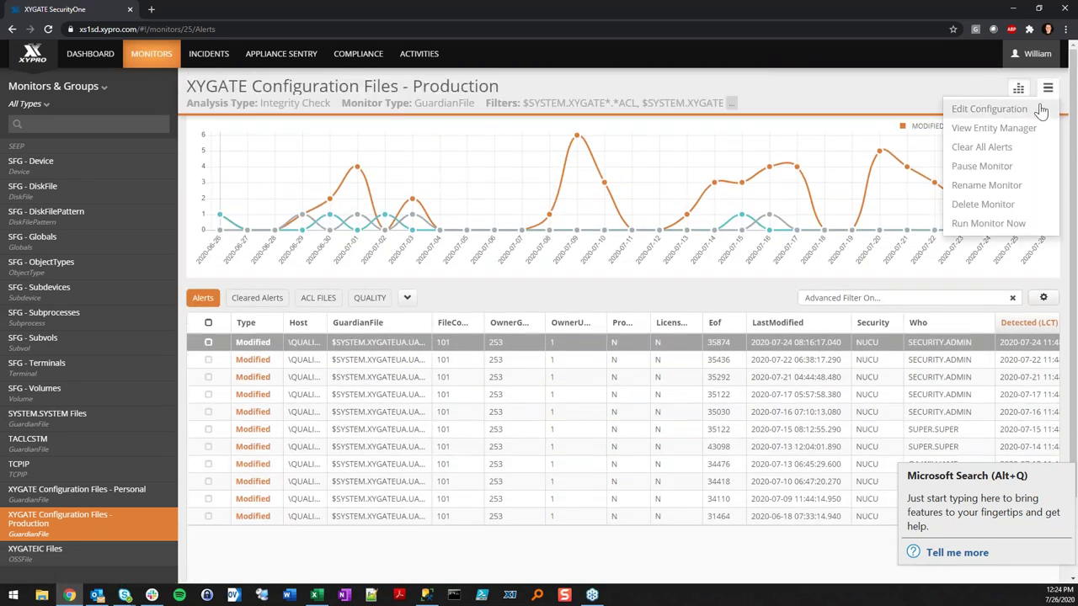
click(989, 109)
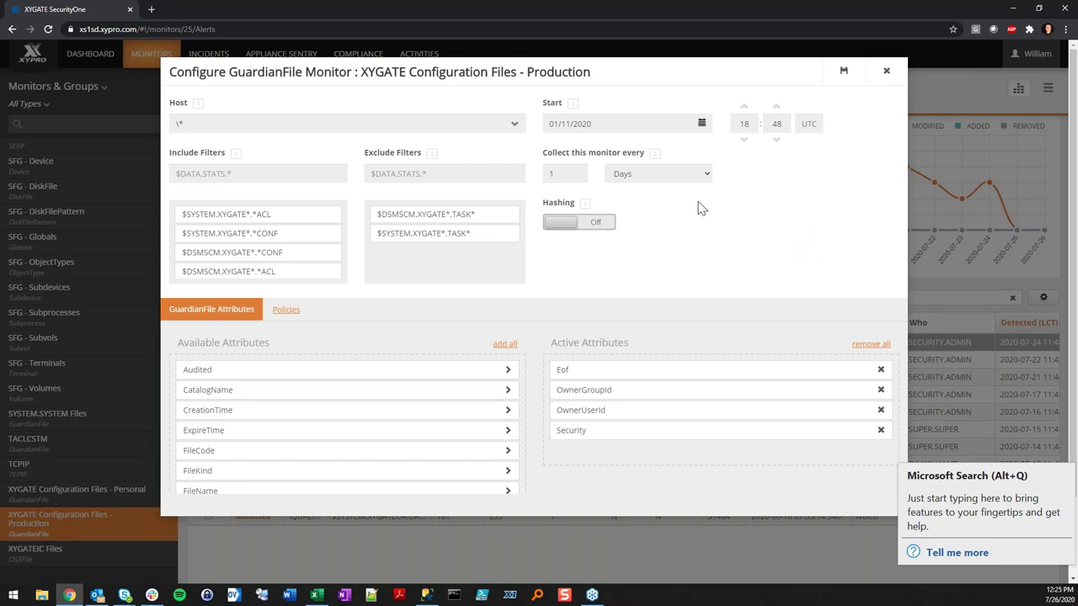
Step: Switch the monitor's collection interval unit to Minutes and back to Days
click(661, 176)
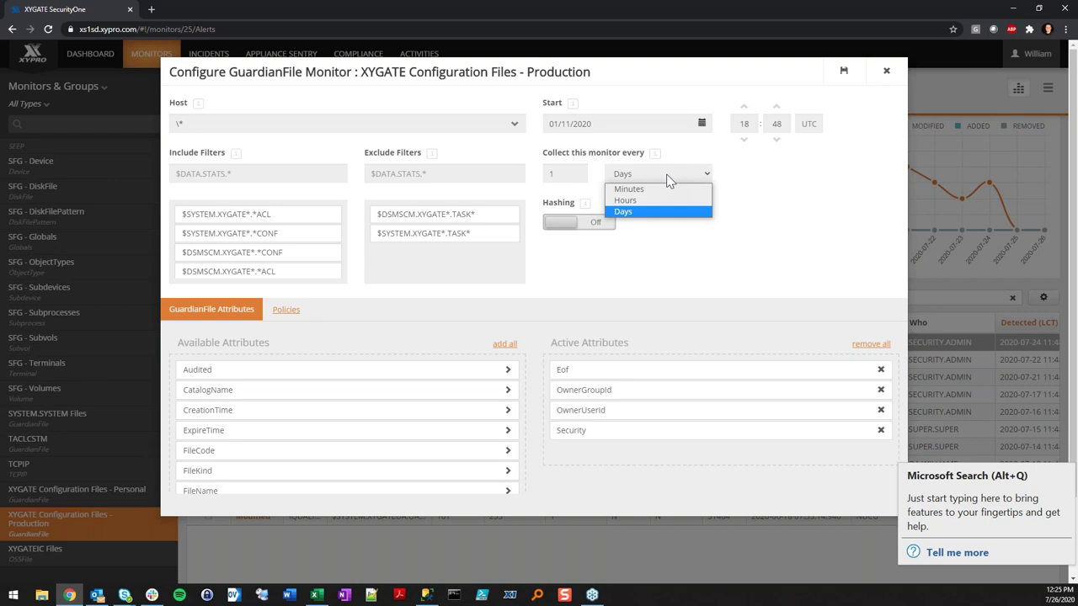
click(676, 190)
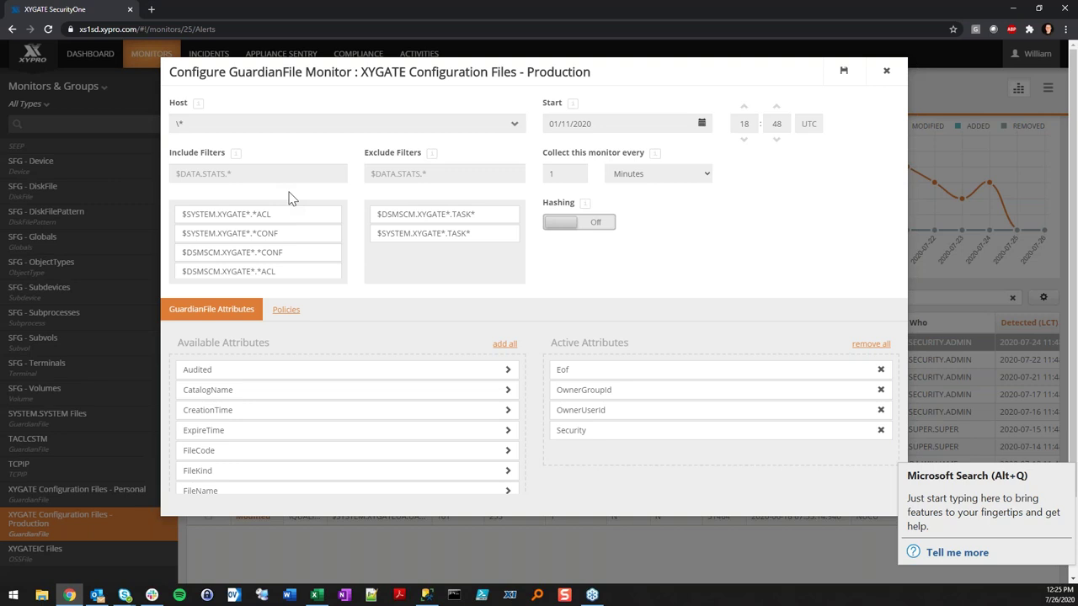
click(681, 175)
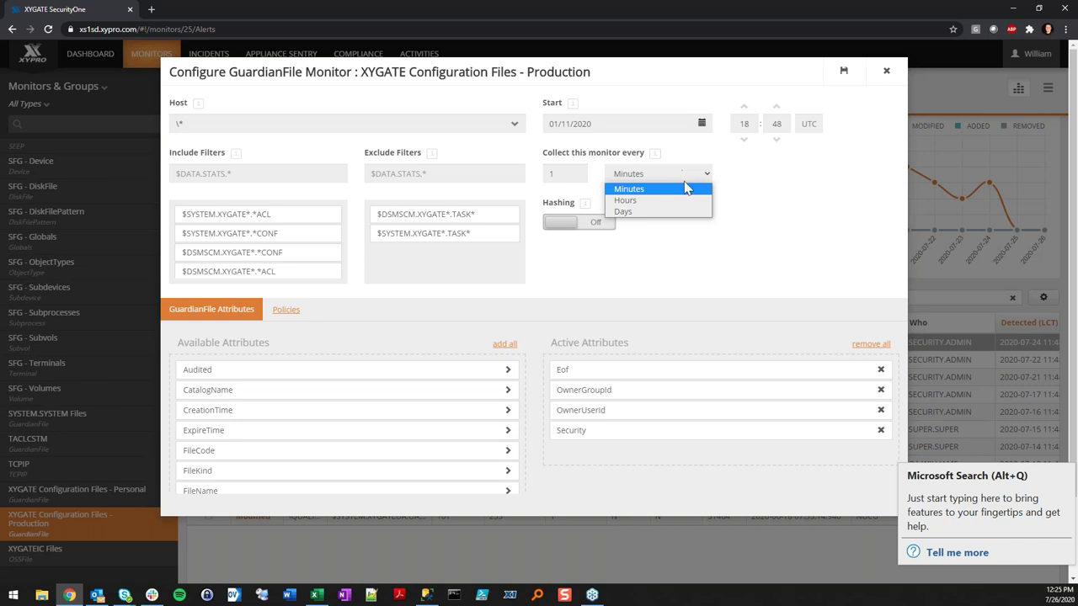
click(783, 184)
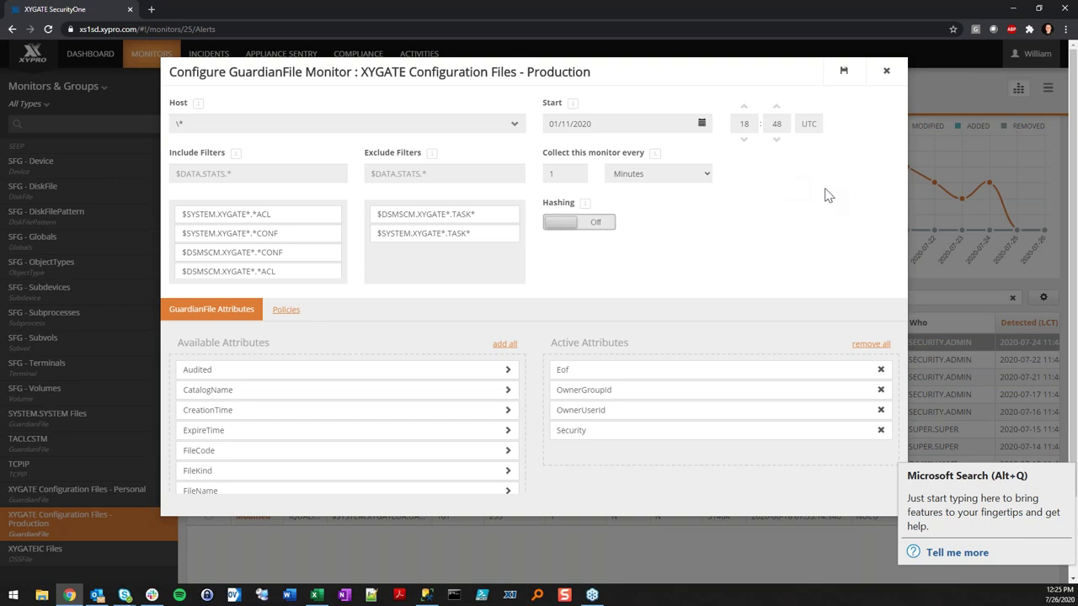
click(705, 179)
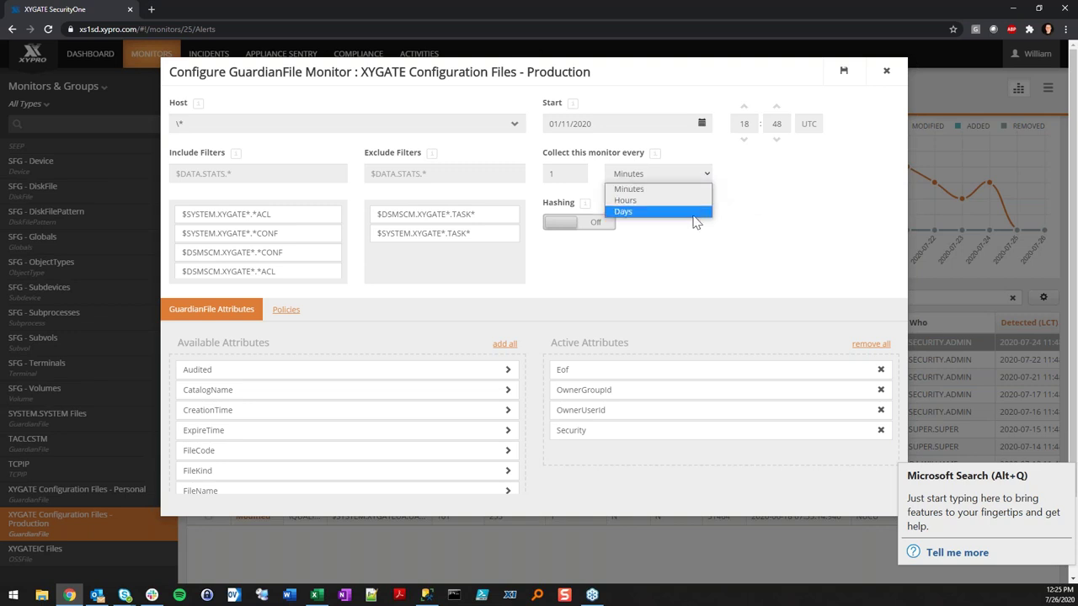
click(699, 210)
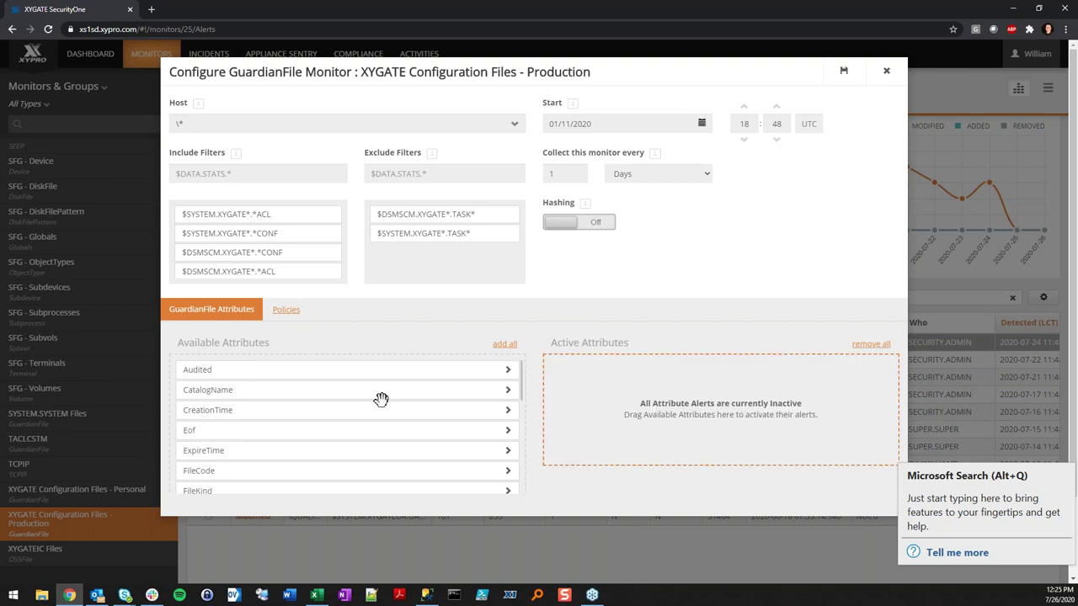
Step: Review the available GuardianFile attributes and activate alerts for all of them
scroll(296, 417, down, 10)
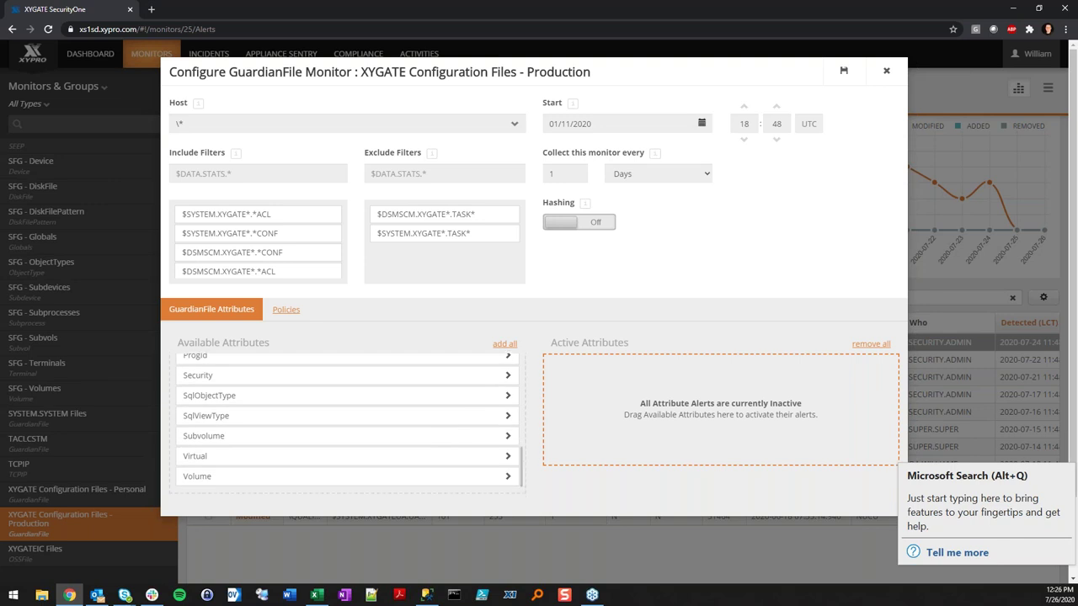
scroll(306, 424, up, 10)
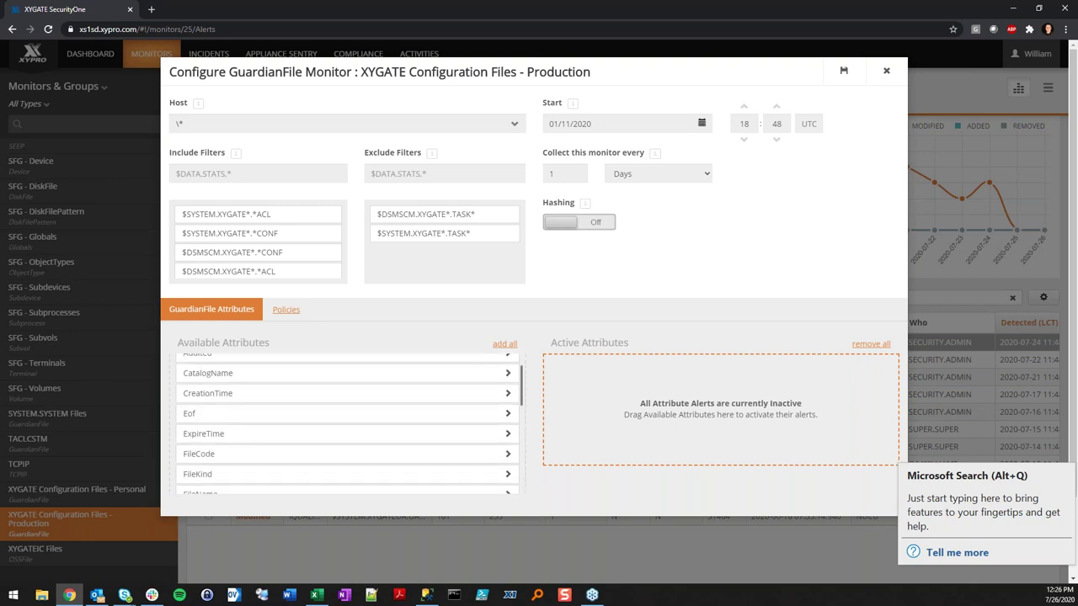
click(505, 345)
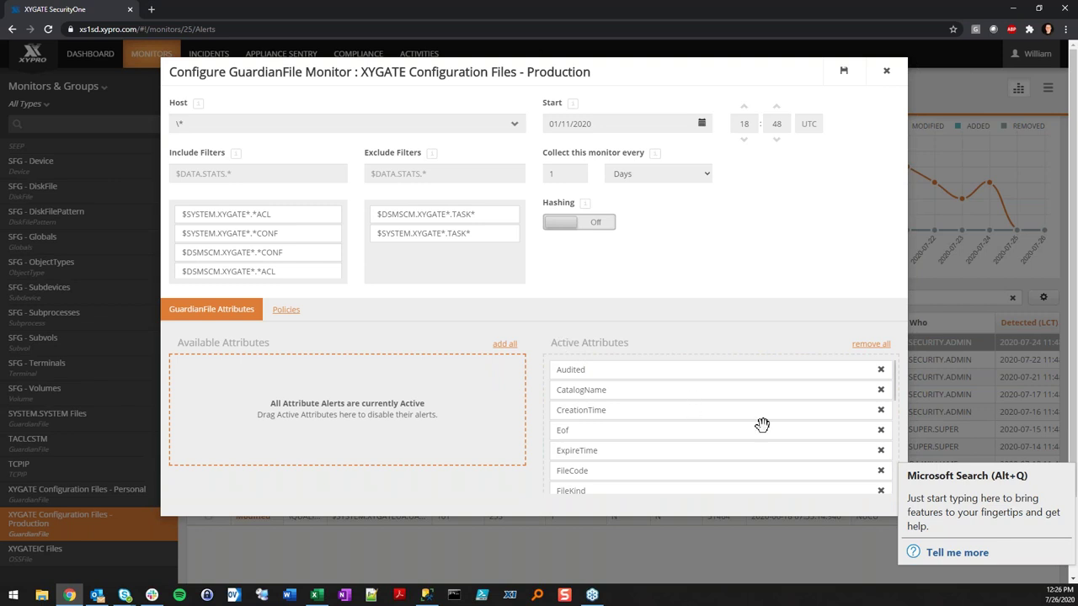
Step: Remove OpenTime from the active GuardianFile attributes
scroll(783, 423, down, 5)
scroll(555, 372, up, 5)
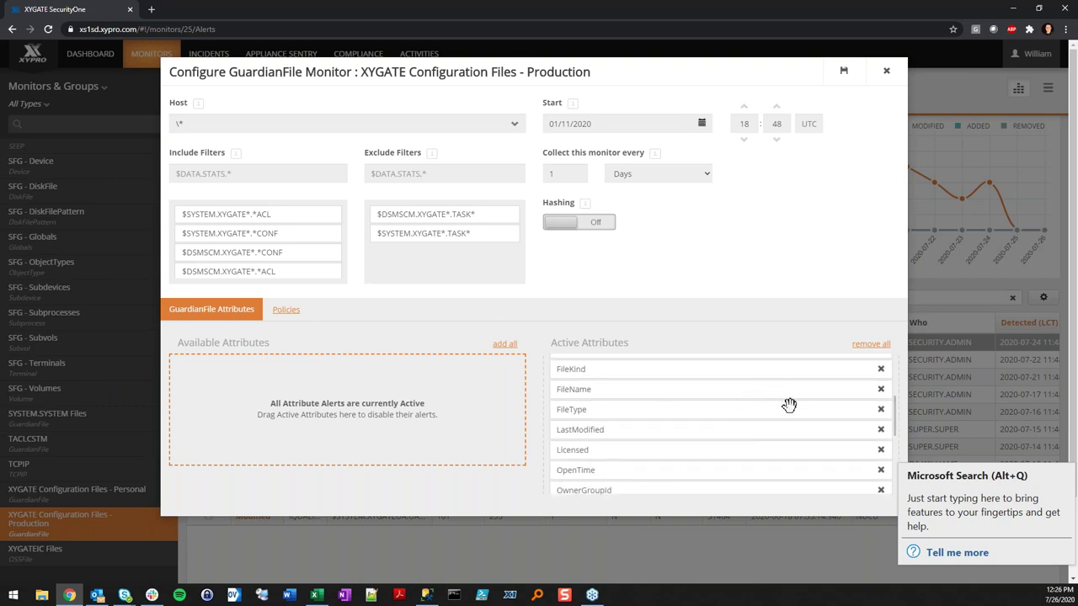
scroll(787, 401, down, 2)
scroll(772, 414, down, 1)
scroll(772, 413, up, 3)
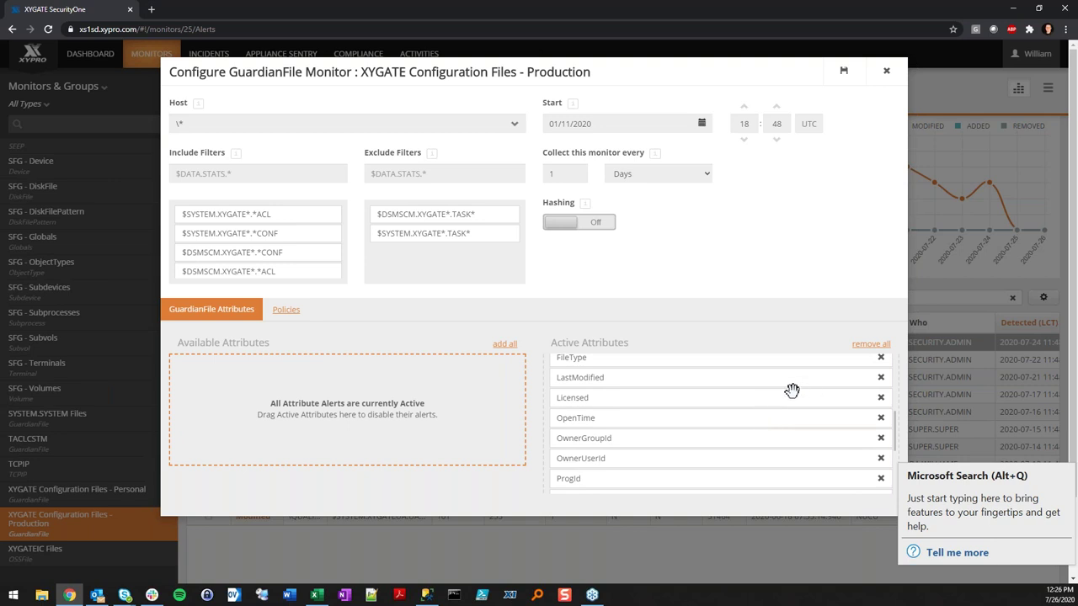
click(881, 419)
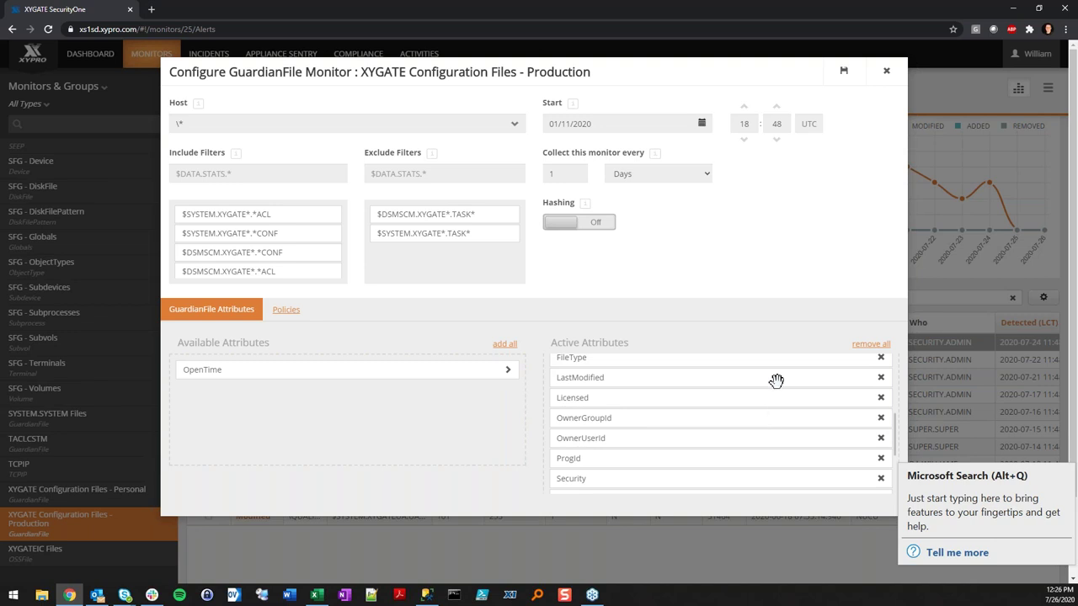
scroll(750, 413, up, 4)
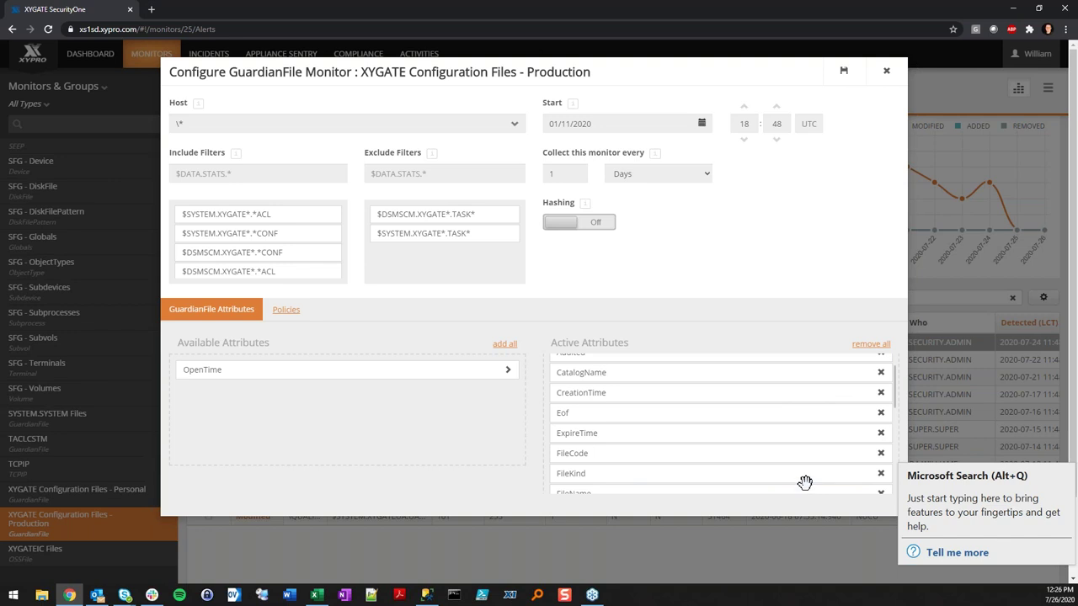
Step: Enable the NonStop Hardening Guide policies $SYSTEM.SYSTEM_USER_OWNER and $SYSTEM.SYSTEM_USER_SECURITY for the monitor
click(291, 311)
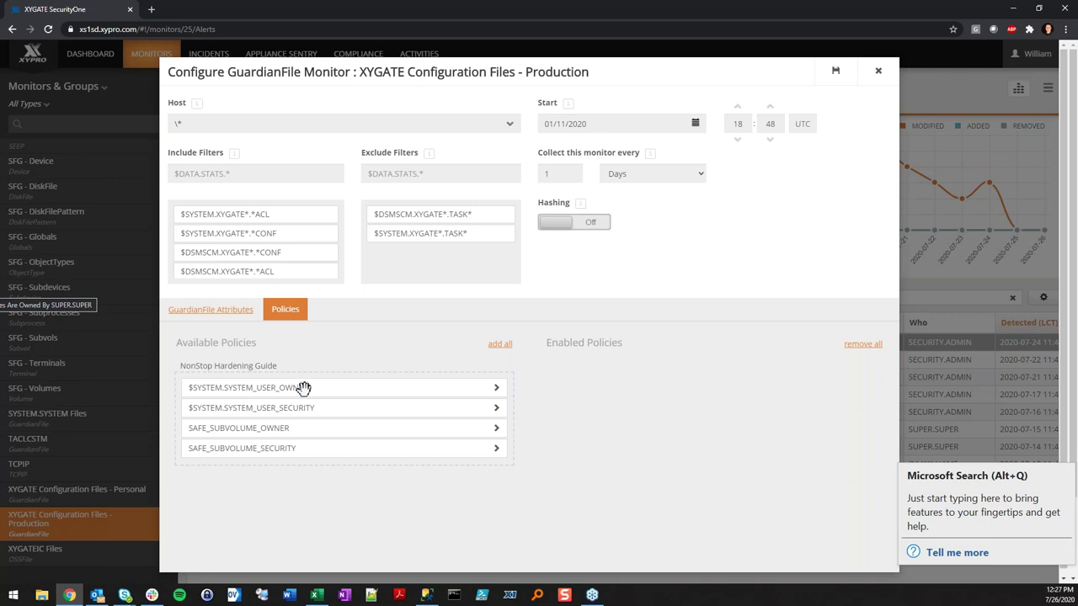
click(496, 389)
click(496, 390)
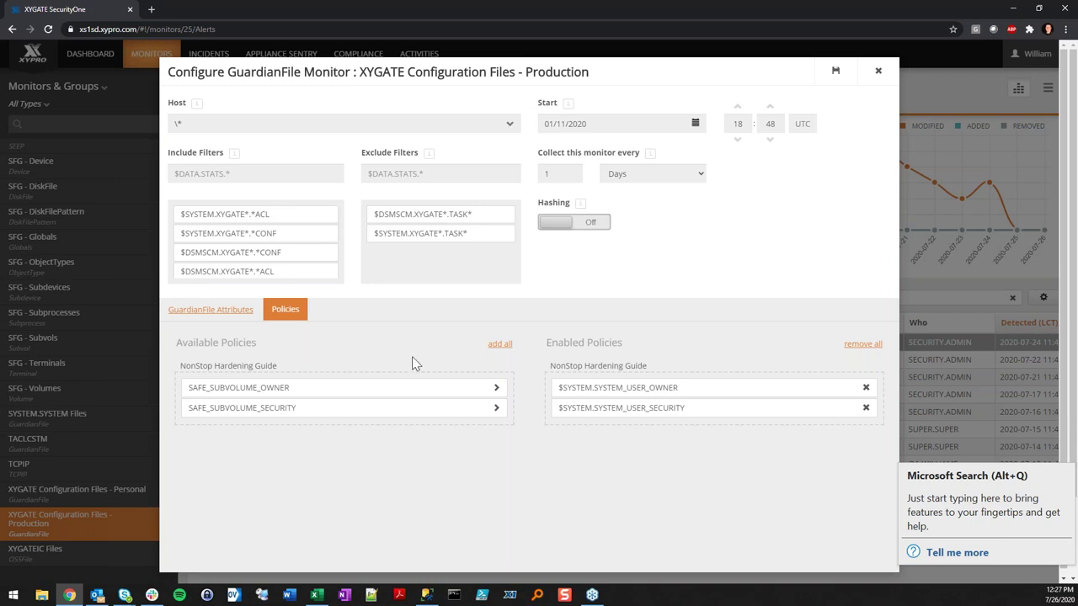
Step: Remove both enabled policies and close the monitor configuration without saving
click(865, 389)
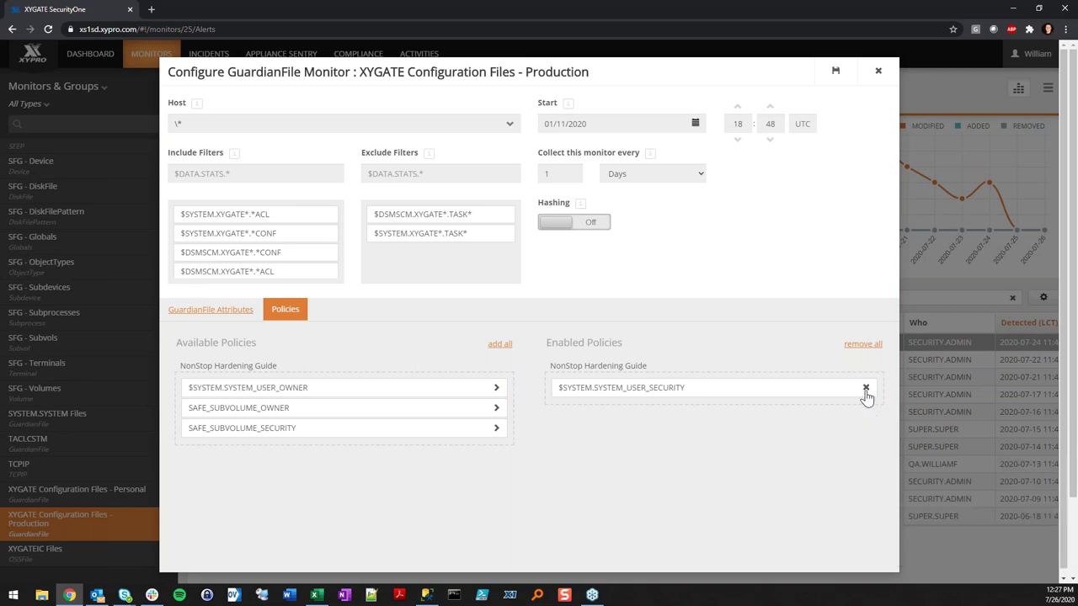
click(865, 389)
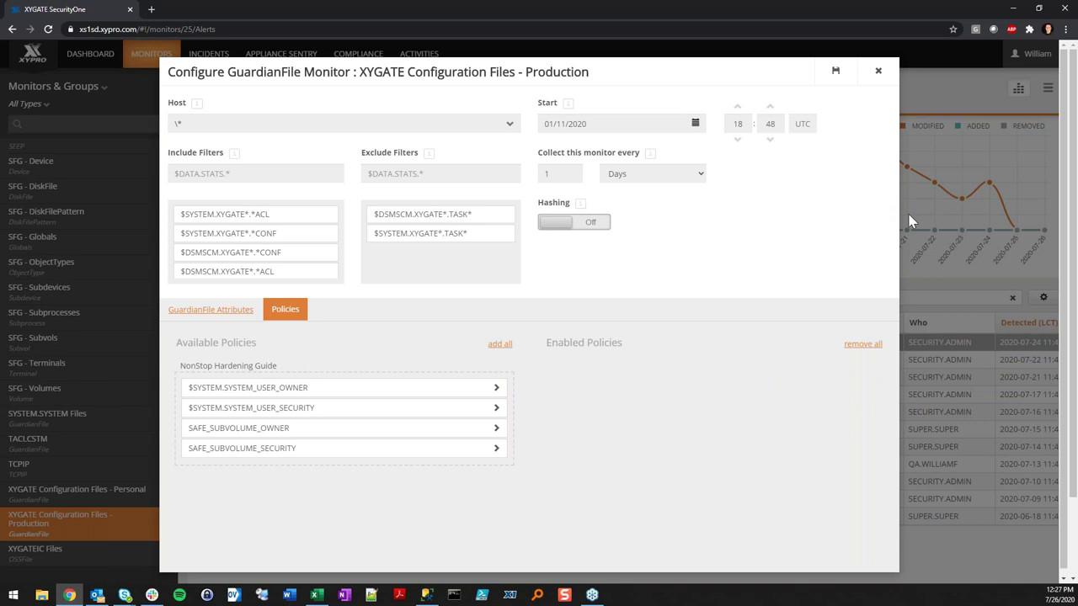
click(879, 72)
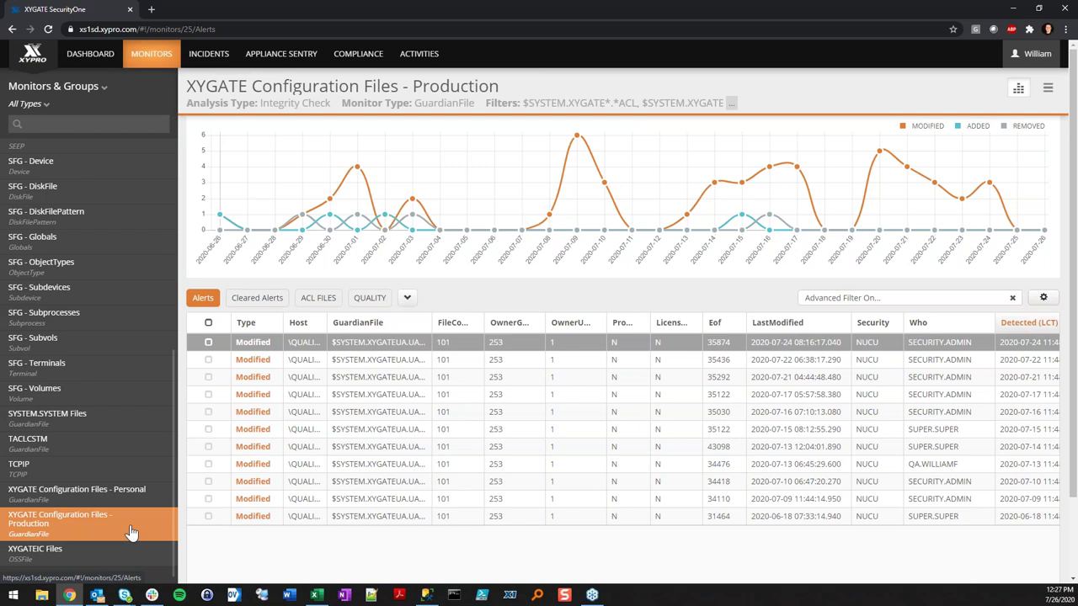
click(1047, 88)
click(926, 109)
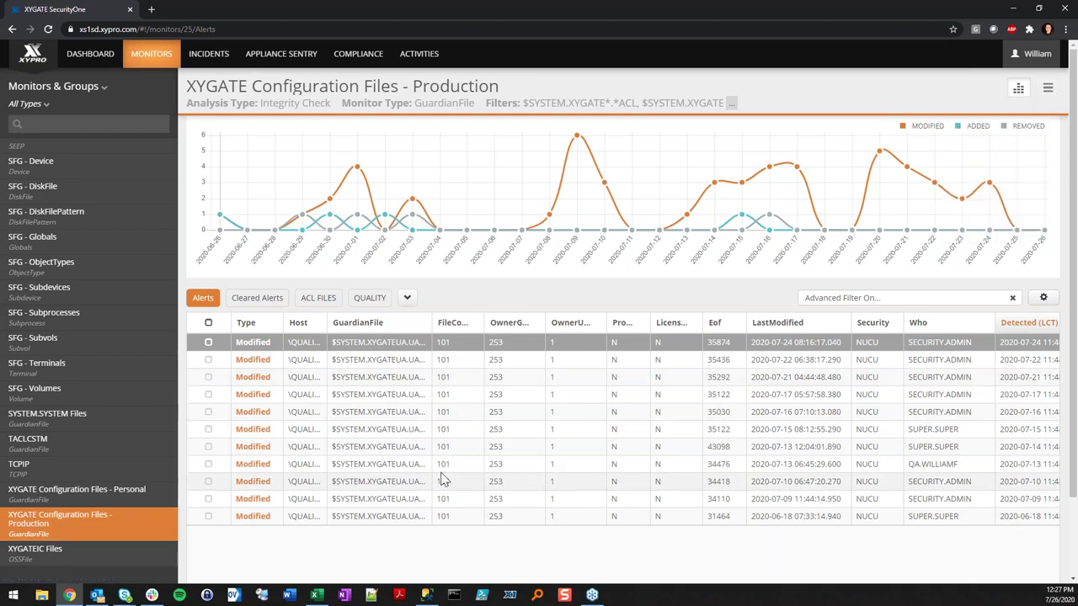
Step: Open the /usr/local OSS Files monitor, examine the changed and full attributes of the /usr/local/var/run/egd-pool alert, and close its details
scroll(34, 390, up, 4)
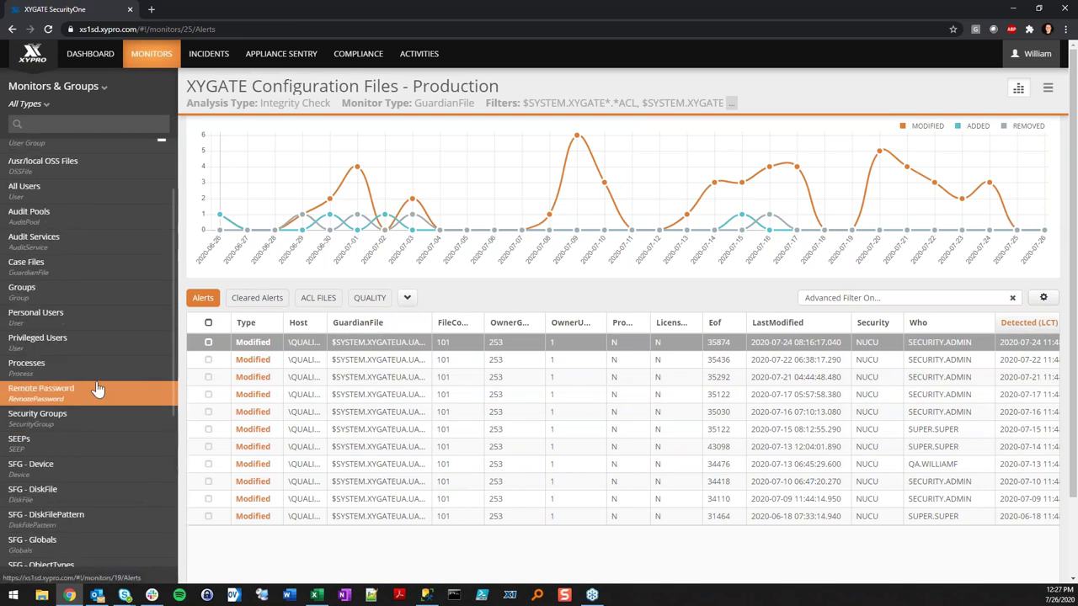
scroll(97, 388, up, 1)
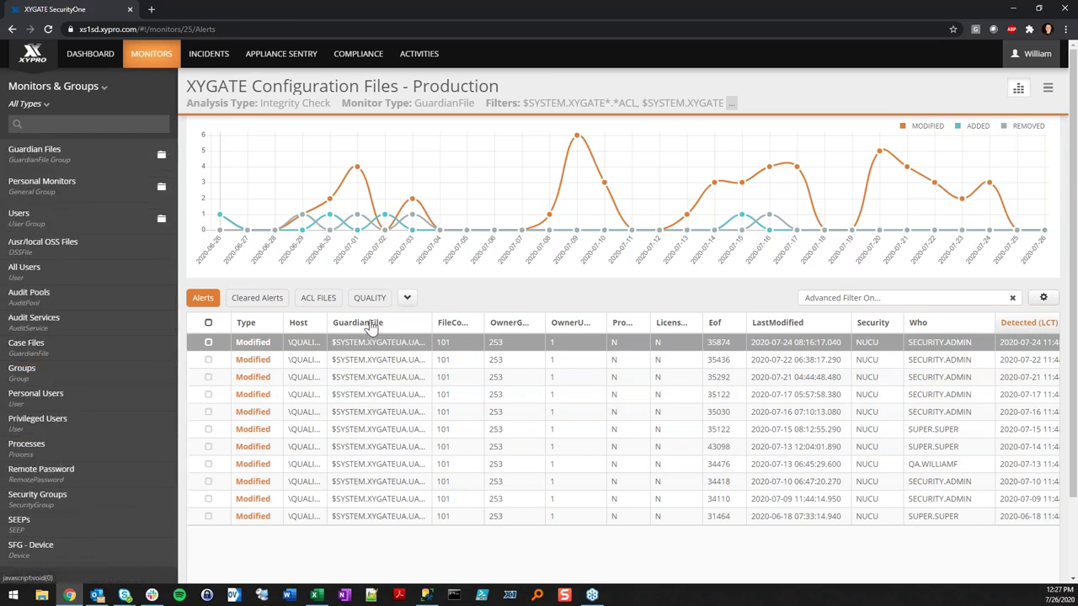
click(84, 250)
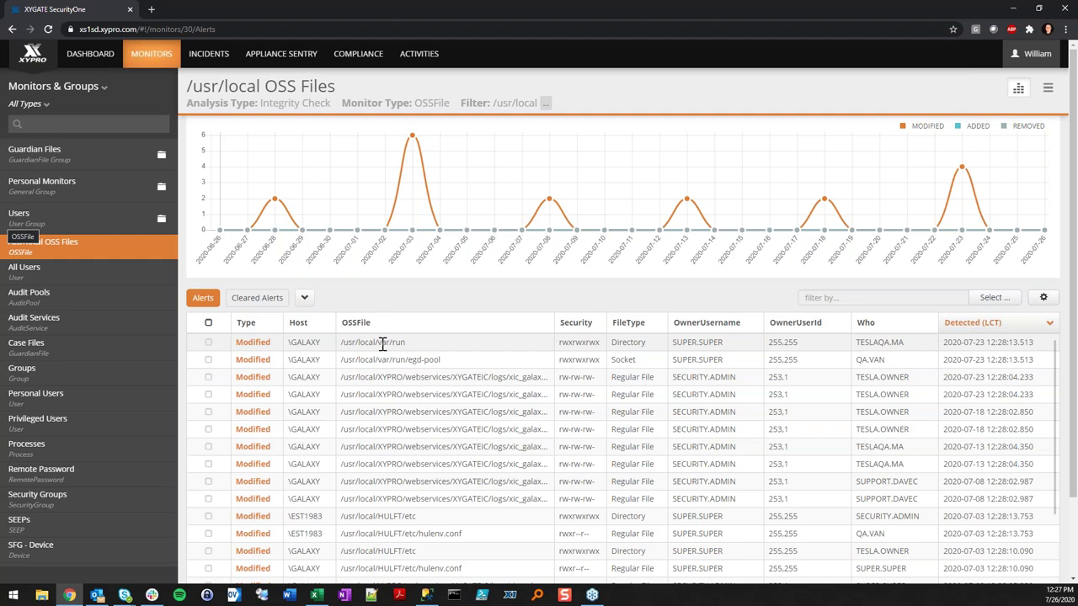
double_click(433, 359)
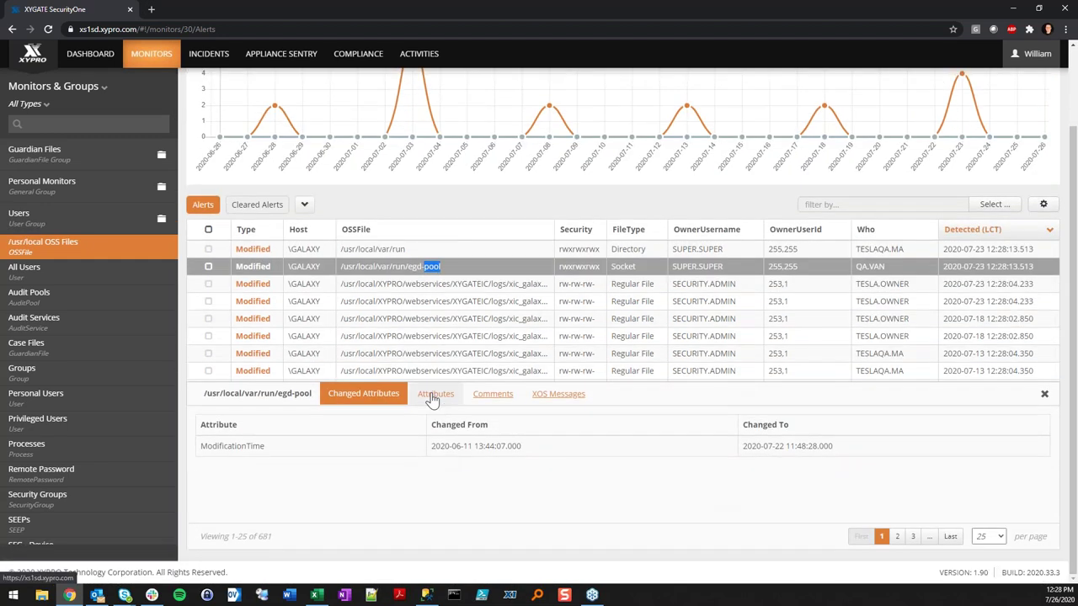
click(434, 394)
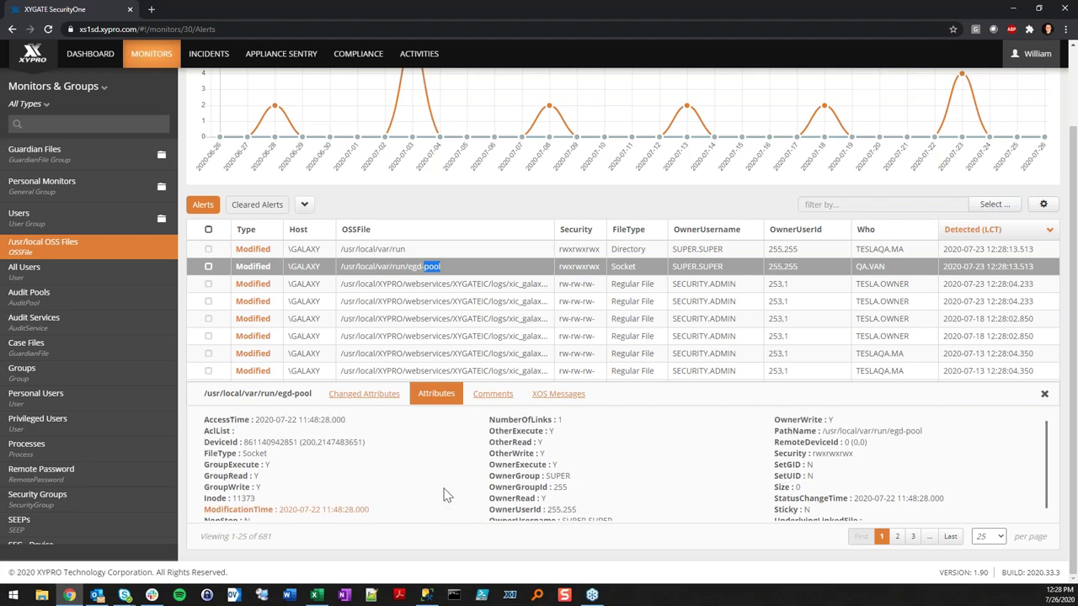
click(1044, 396)
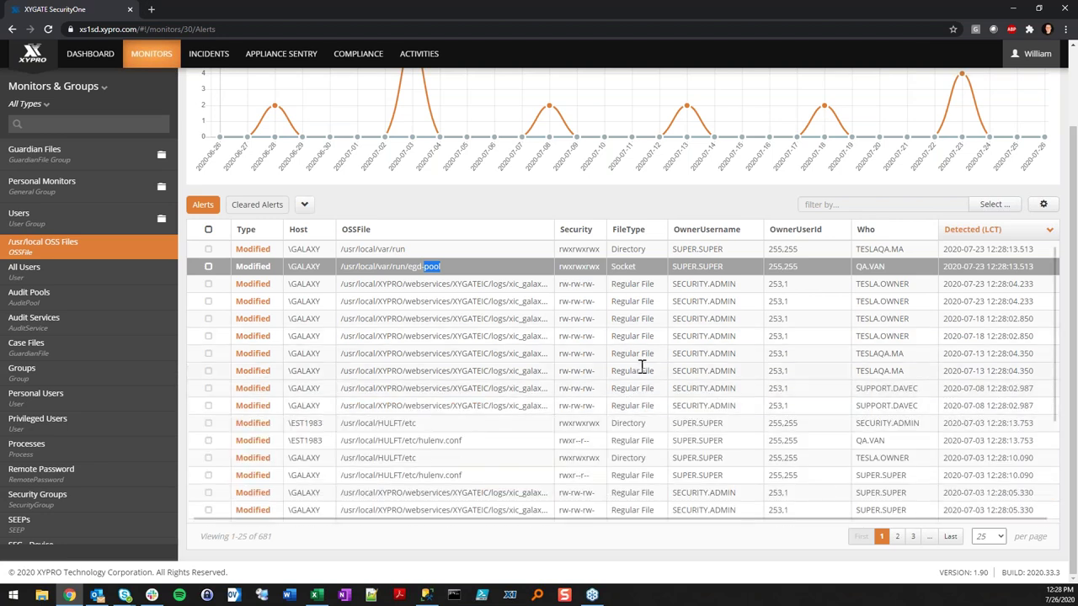
Step: Export all /usr/local OSS Files alerts to PDF
click(1048, 208)
mouse_move(1005, 332)
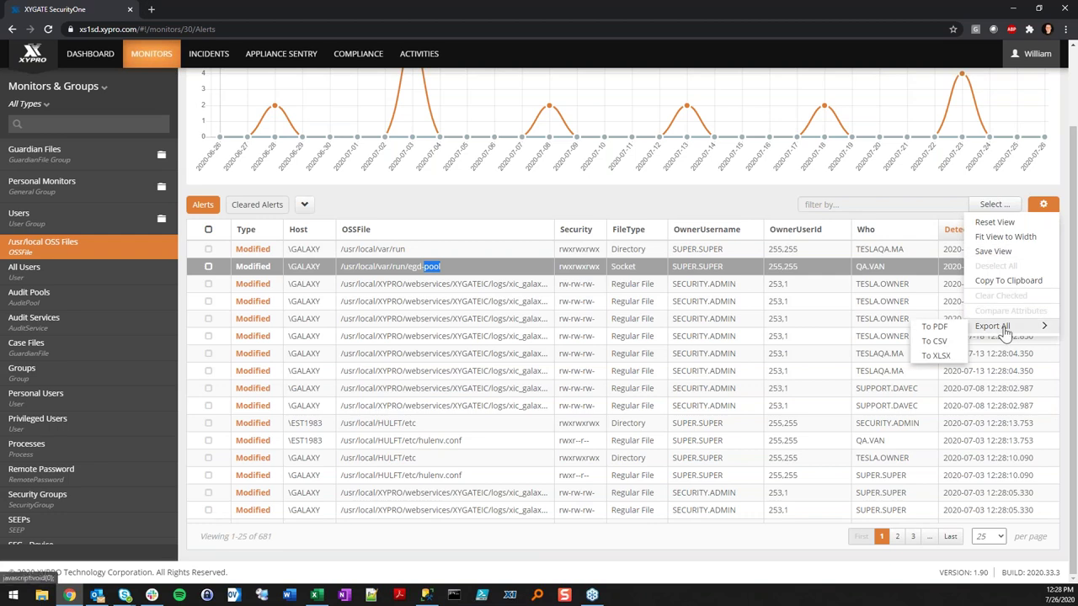
click(951, 330)
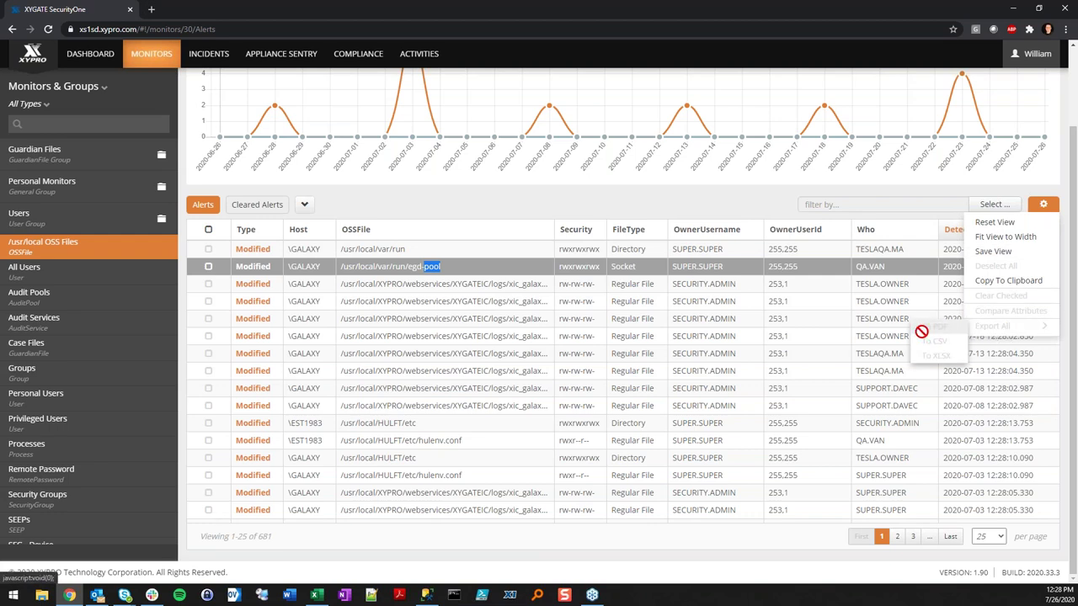
click(452, 210)
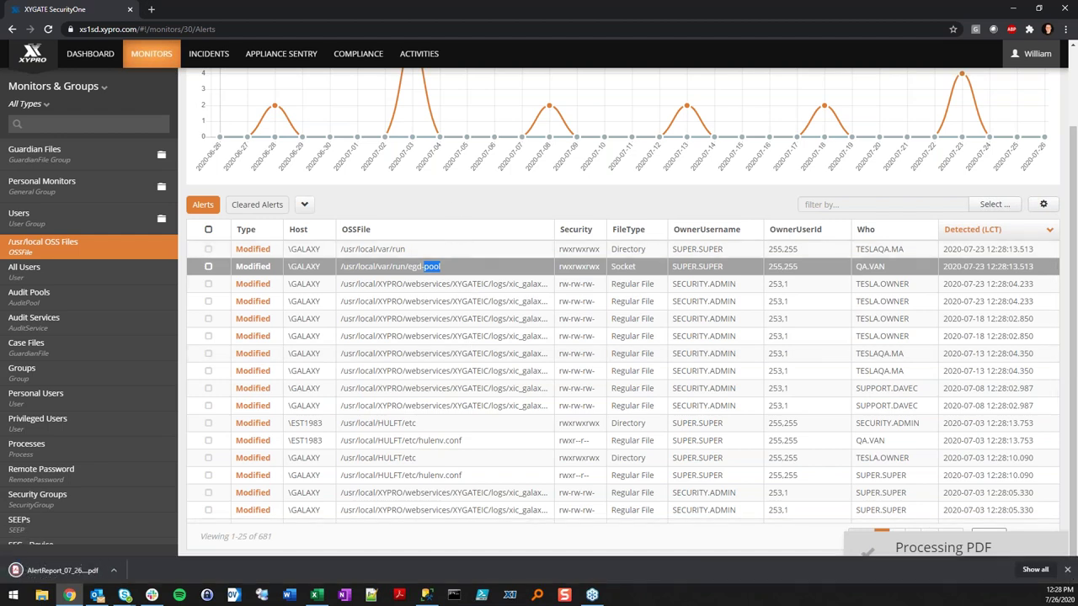
Step: Find the SFG - Globals monitor in the monitor list and open its alerts
scroll(623, 312, up, 2)
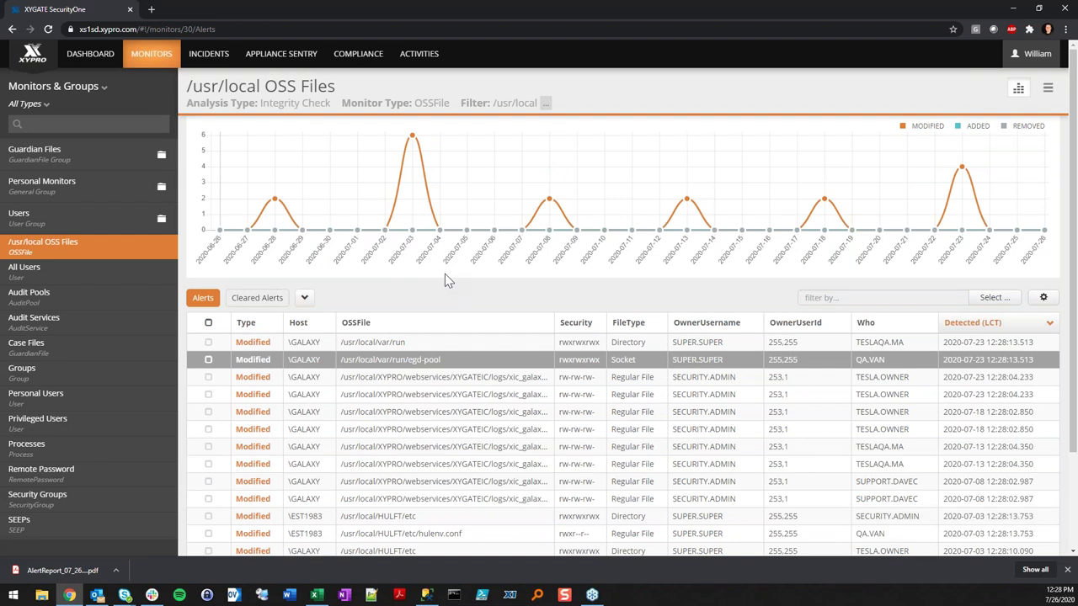
scroll(80, 263, down, 1)
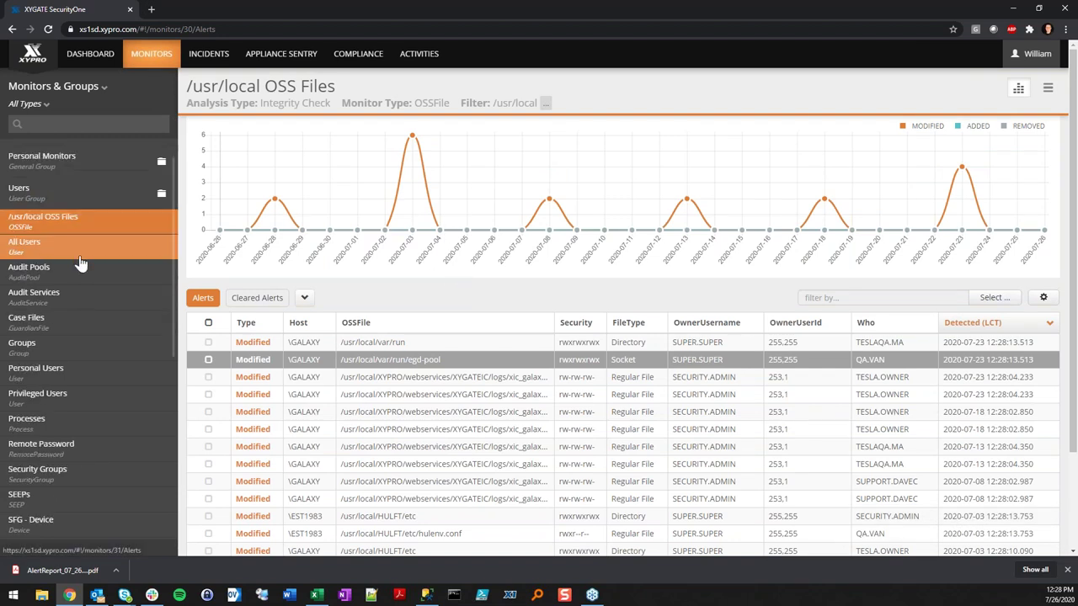
scroll(80, 263, down, 2)
scroll(80, 264, down, 4)
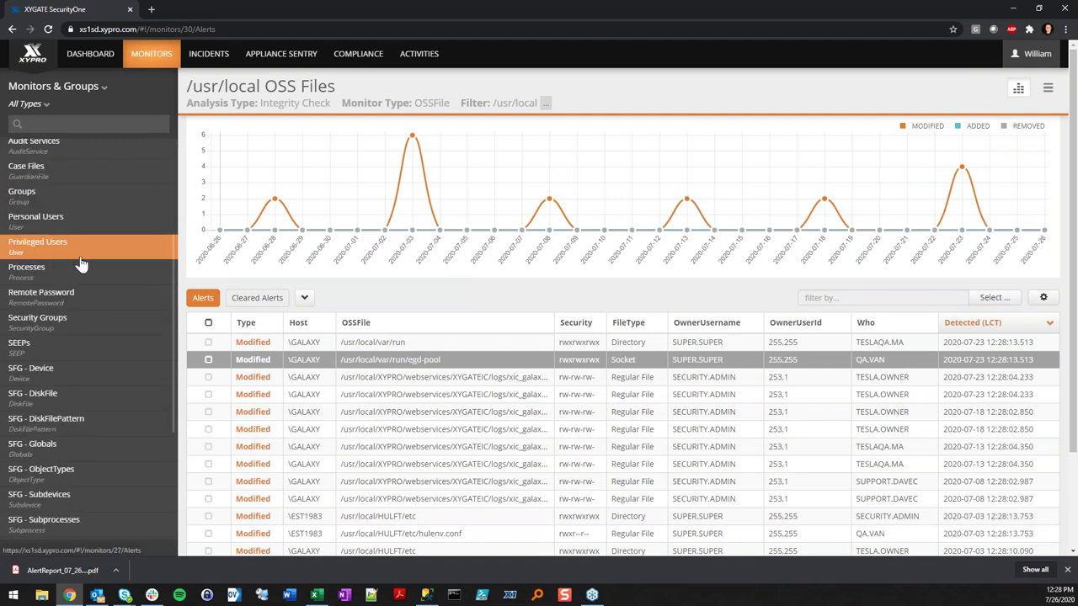
scroll(80, 264, down, 5)
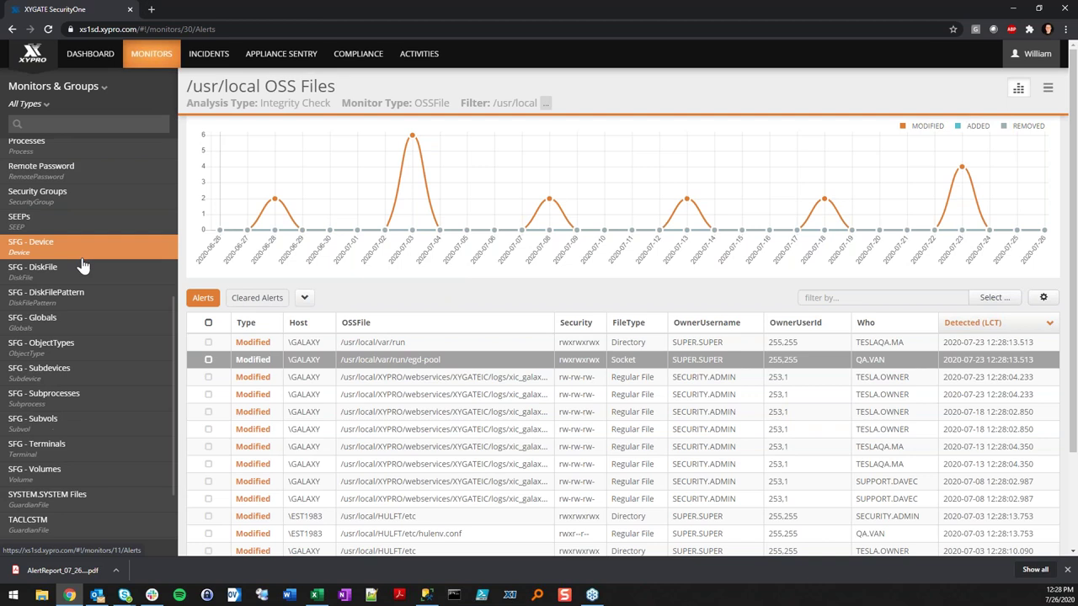
click(97, 328)
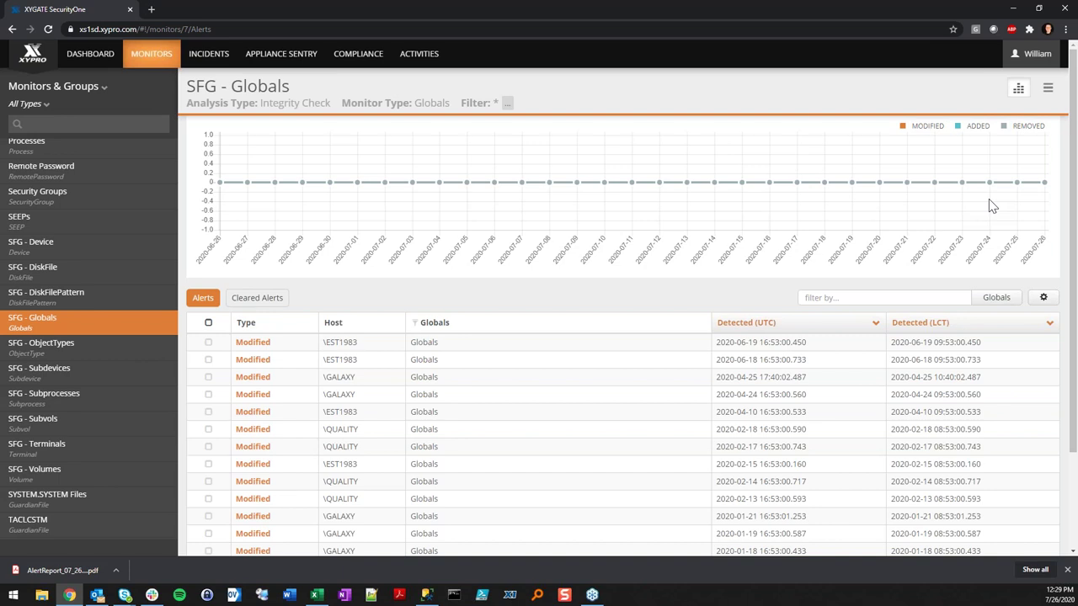
Step: Open the 2020-06-18 \EST1983 Globals alert and examine its full attribute list, including the password settings
mouse_move(933, 185)
click(488, 360)
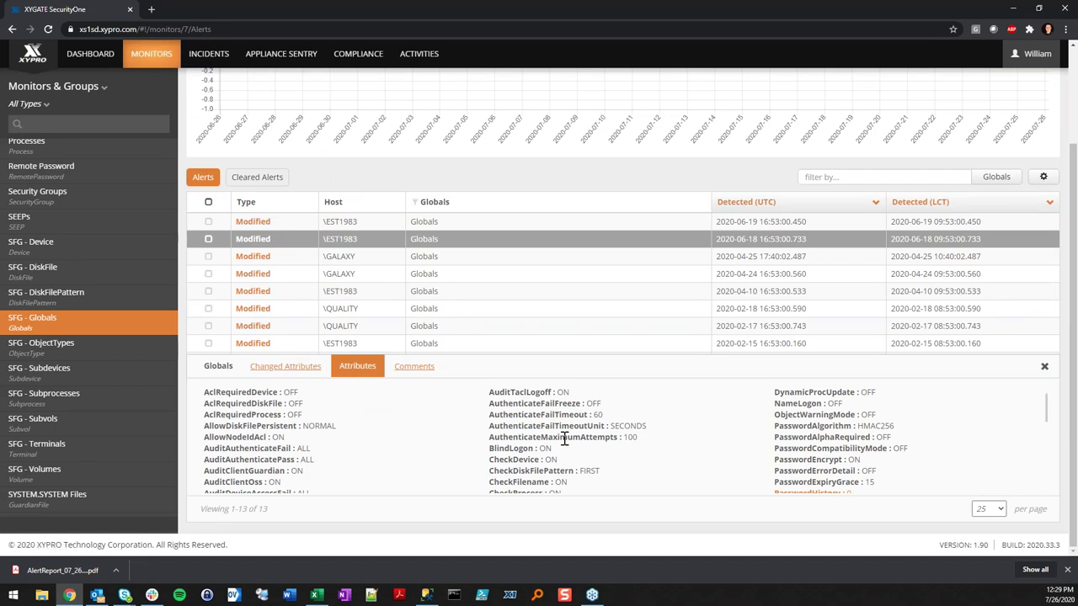
scroll(603, 454, down, 10)
scroll(757, 484, down, 2)
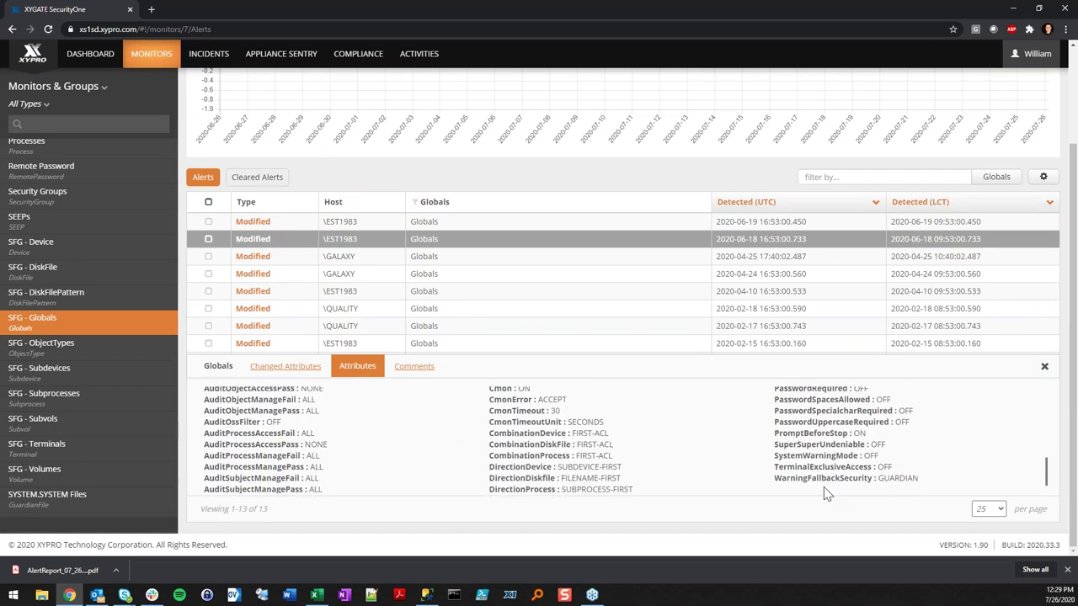
scroll(673, 452, up, 5)
scroll(674, 454, up, 3)
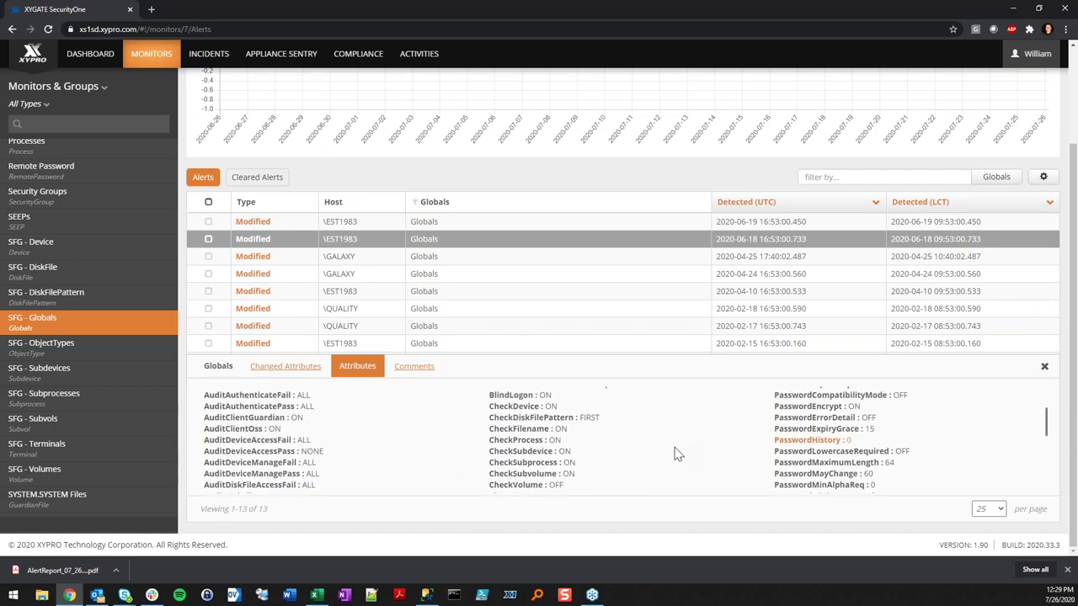
scroll(674, 452, down, 3)
scroll(556, 442, up, 3)
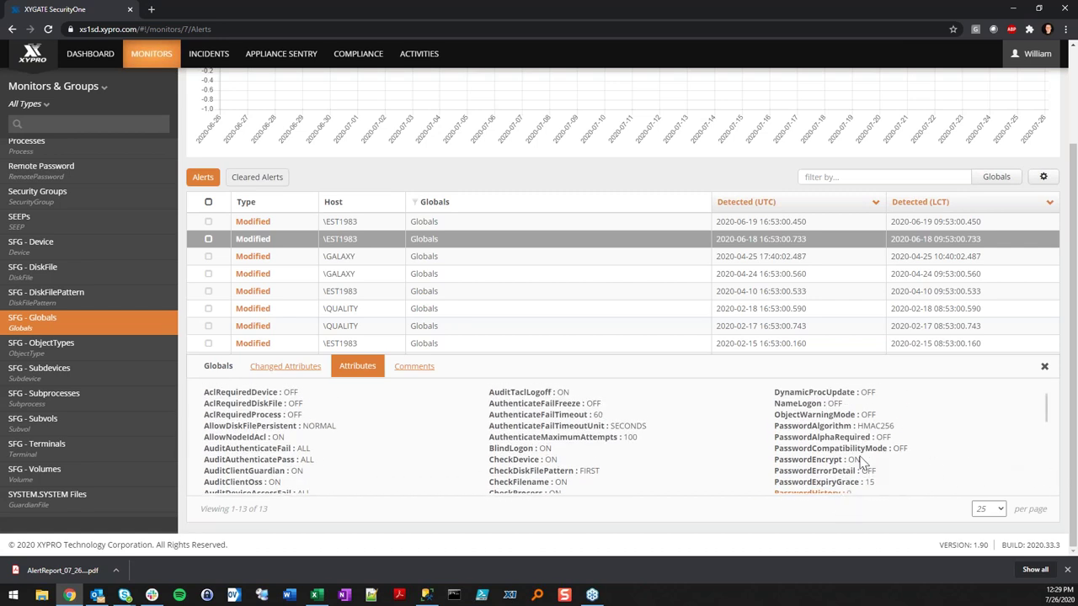
scroll(837, 446, down, 3)
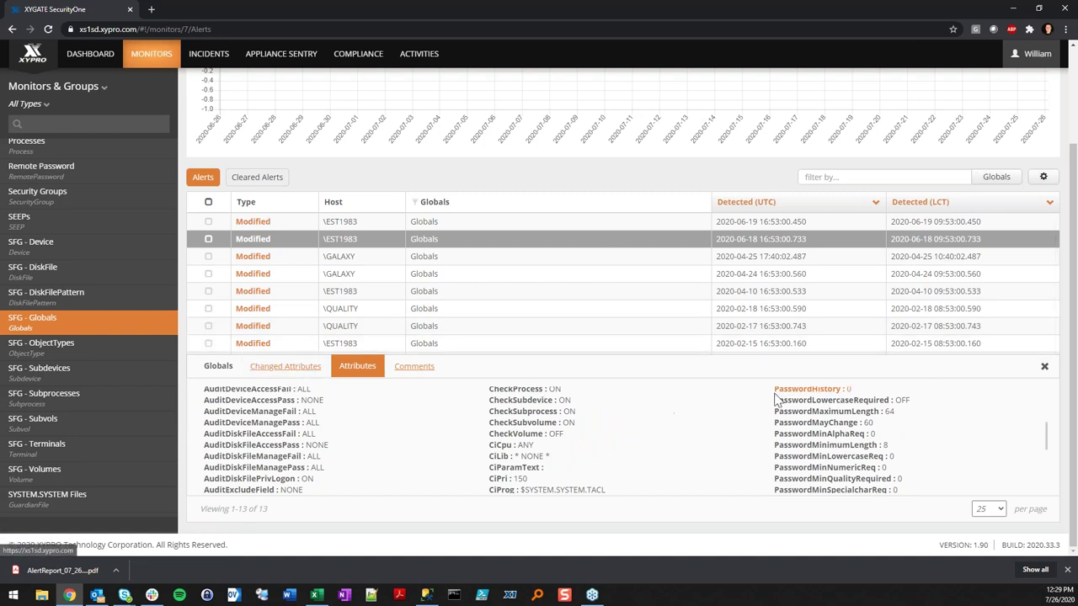
Step: Compare the changed attributes of the 2020-06-18 and 2020-06-19 \EST1983 Globals alerts, and close the alert details
click(288, 373)
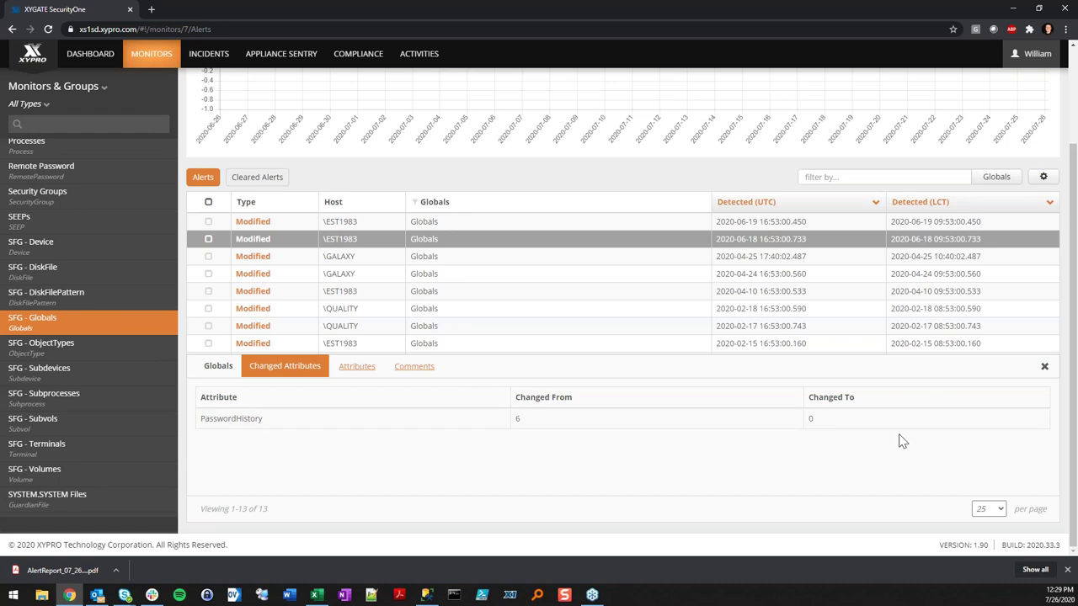
click(394, 224)
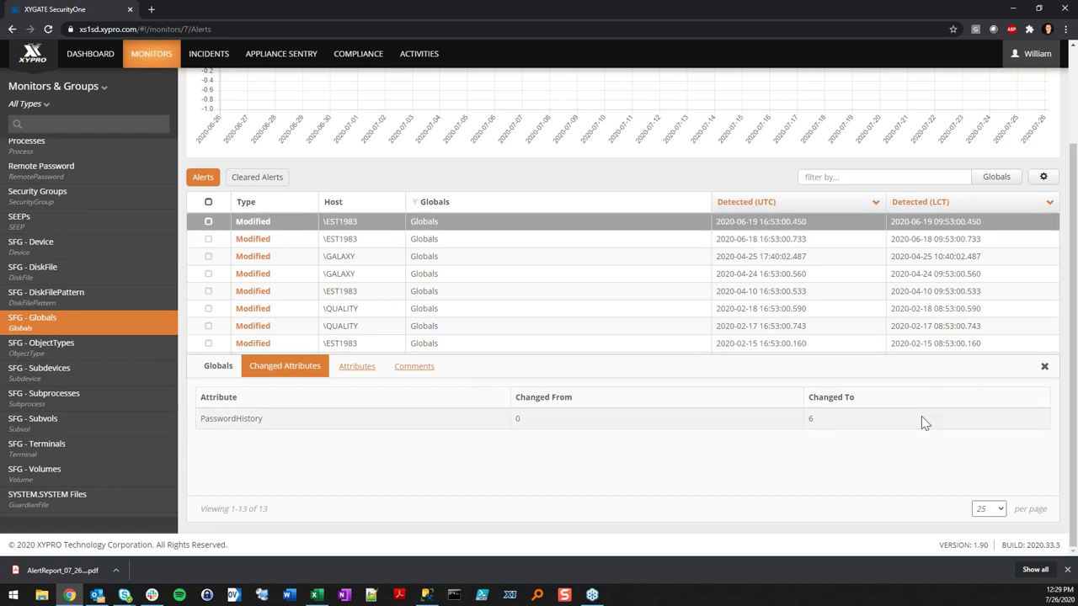
click(509, 246)
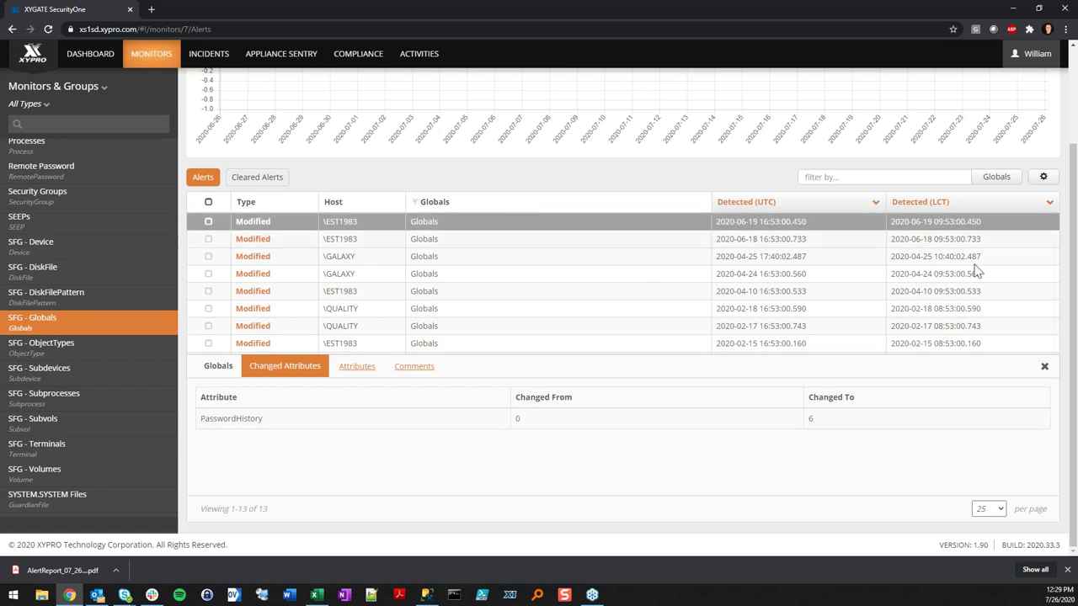
click(1044, 366)
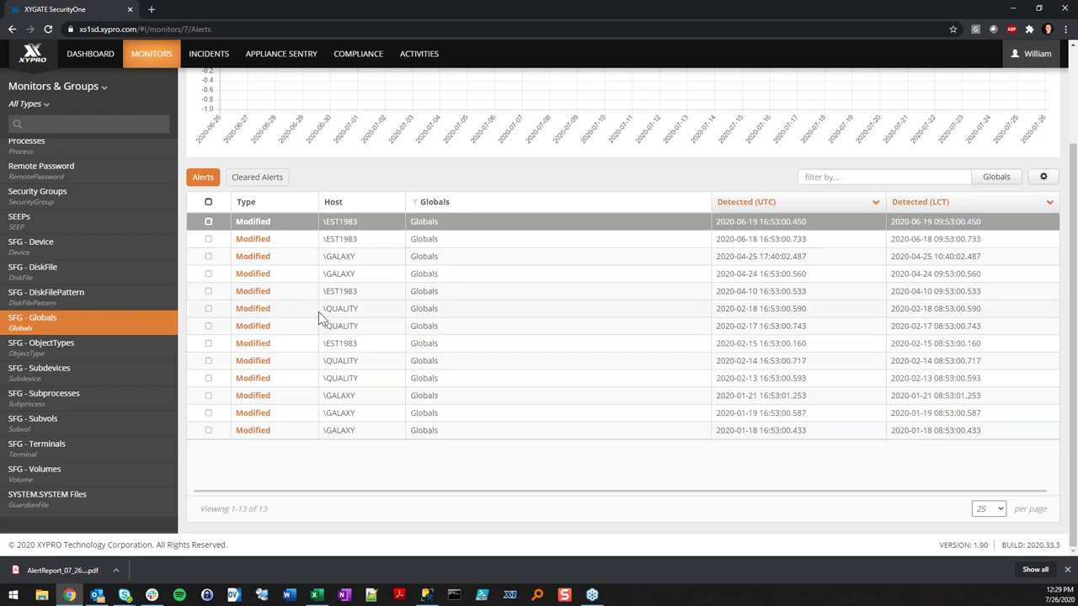
Step: Expand the Users monitor group and open its Privileged Users monitor
scroll(121, 362, up, 10)
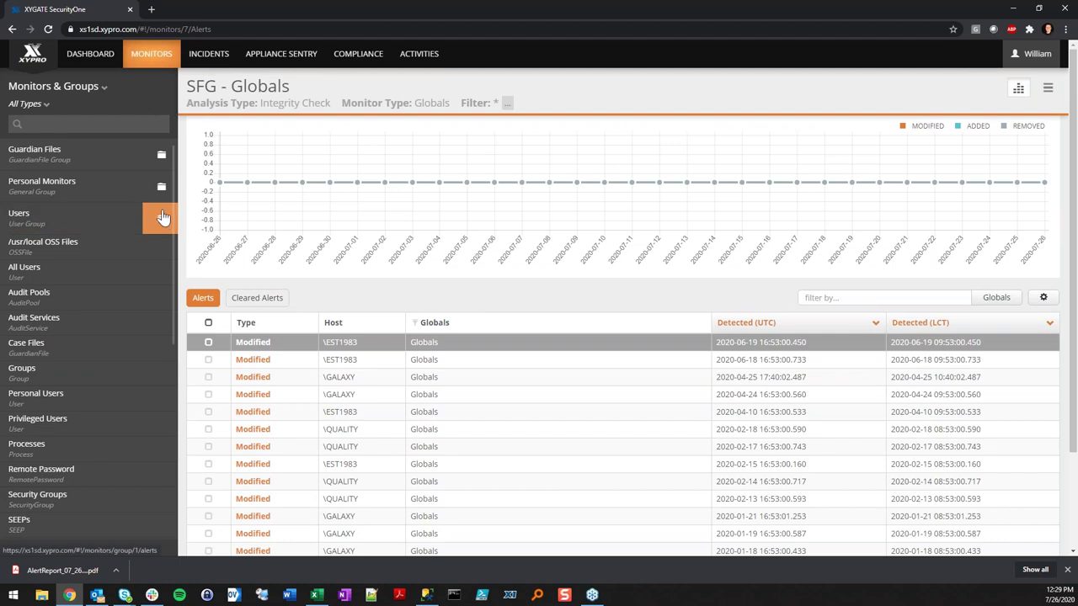
click(156, 224)
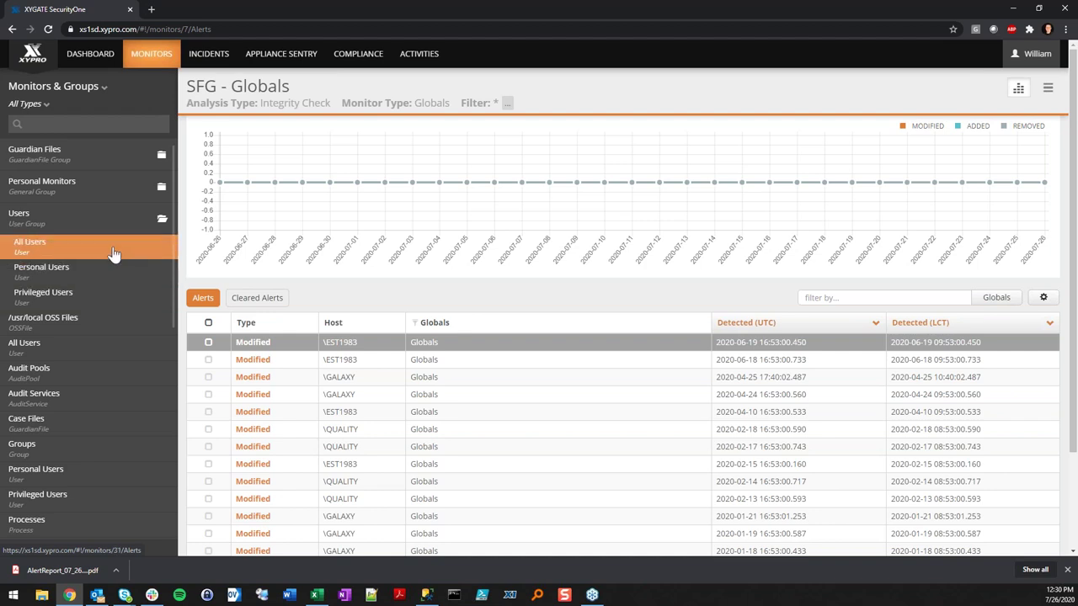
click(139, 301)
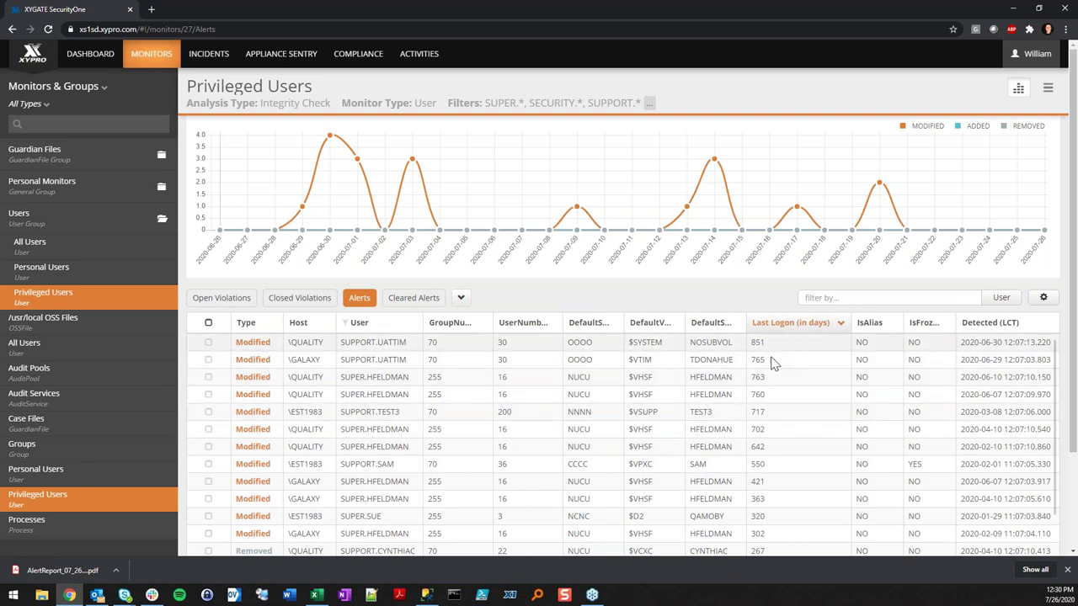
Step: Open the first listed \QUALITY privileged user alert and examine its changed attributes and full attribute list
double_click(389, 342)
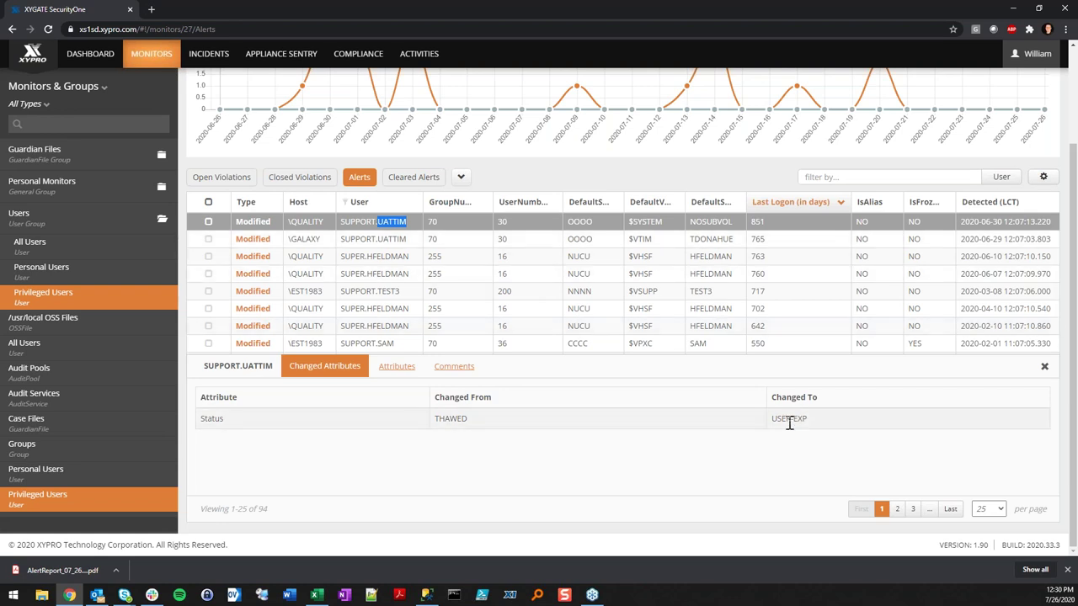
click(404, 370)
scroll(665, 452, down, 1)
scroll(665, 452, down, 5)
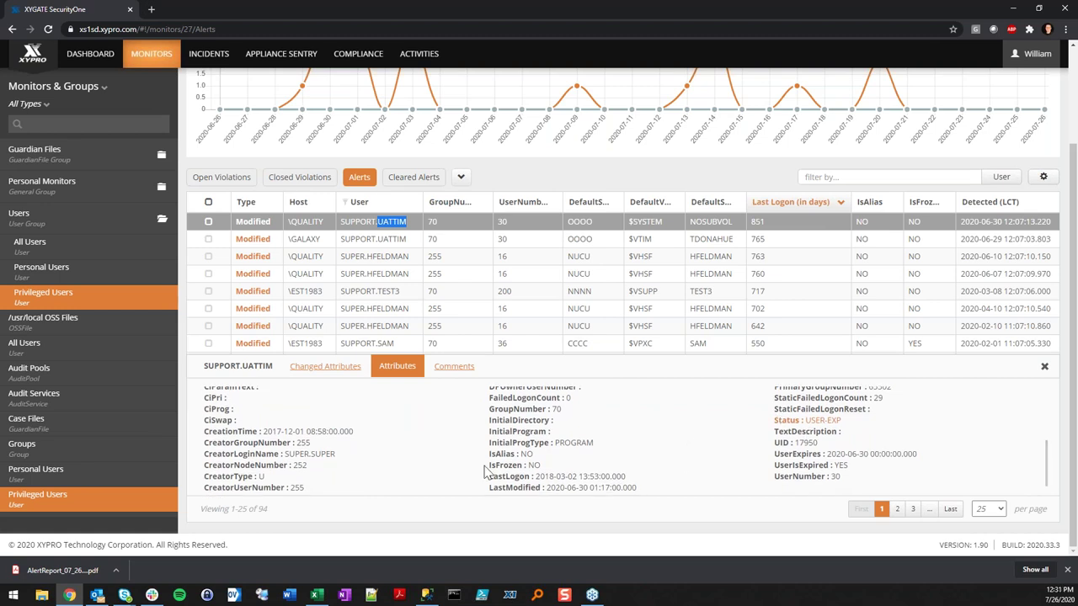
scroll(485, 474, up, 6)
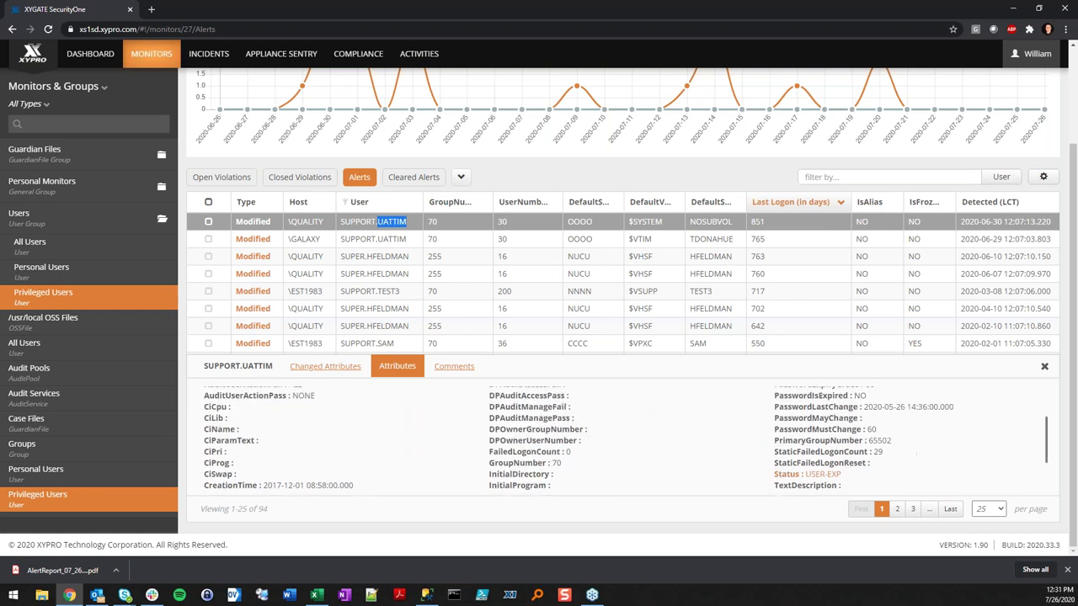
Step: Show the Privileged Users open violations and inspect the first "User Has Not Logged On For 90 Days and User Is Not Frozen" violation
click(213, 189)
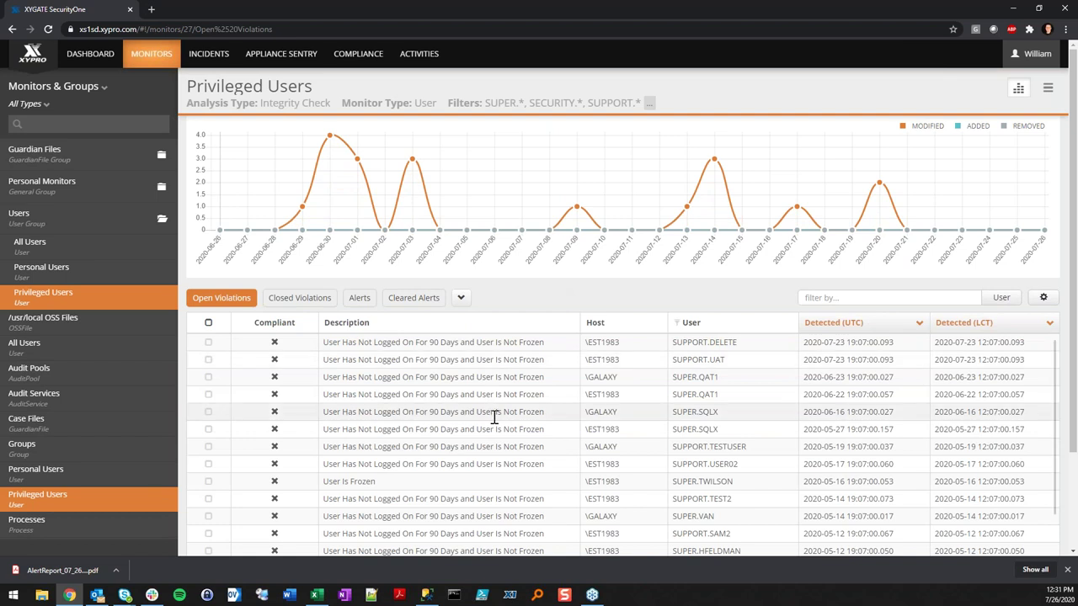
double_click(434, 343)
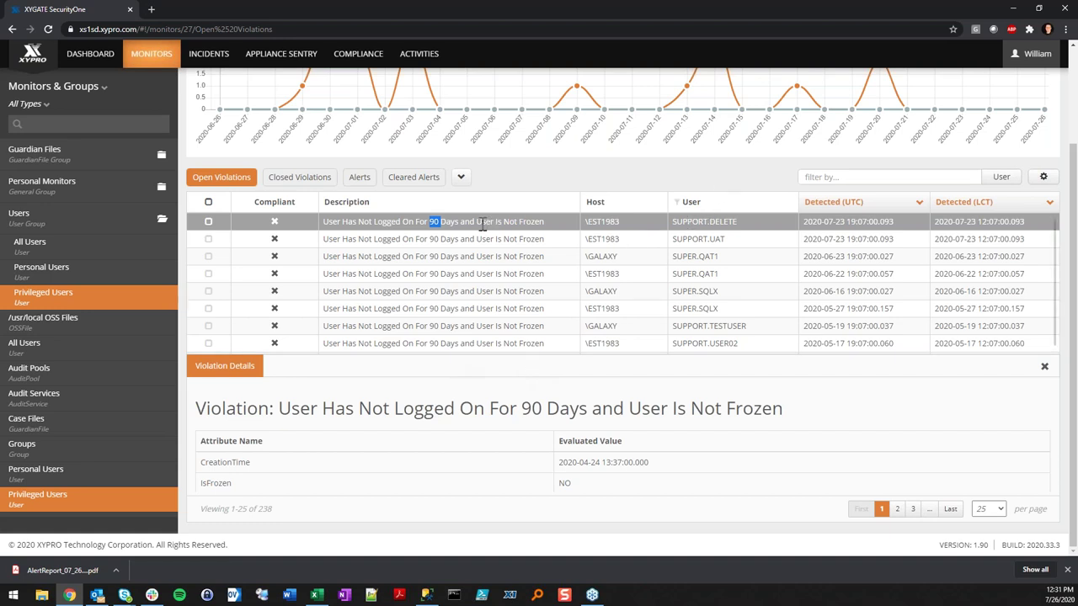
scroll(482, 223, up, 3)
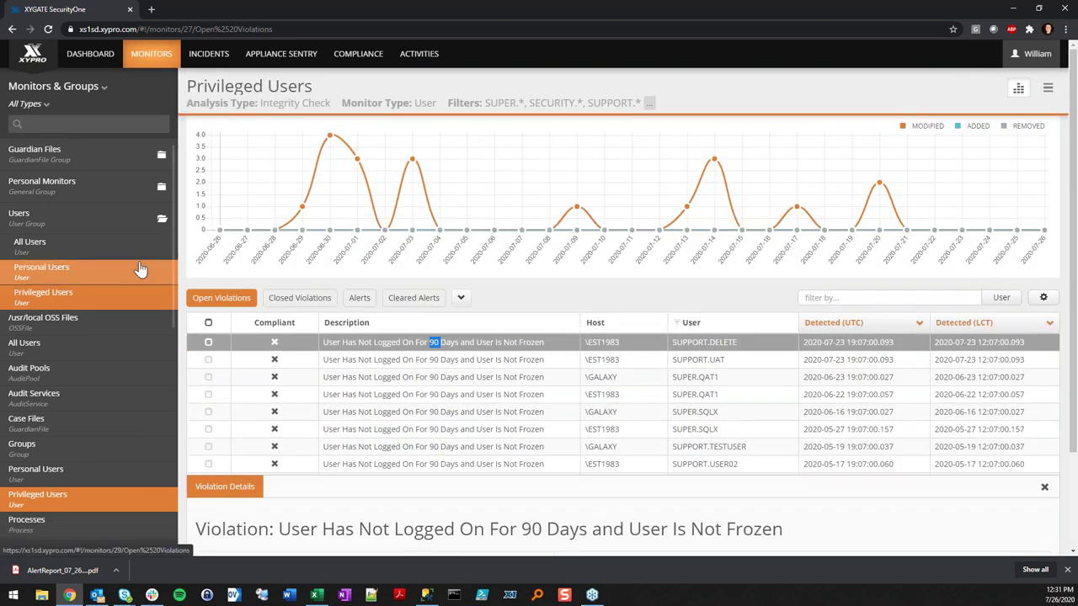
Step: Return to the monitors overview, set its chart to All Monitors, and review the group summaries
scroll(135, 337, down, 4)
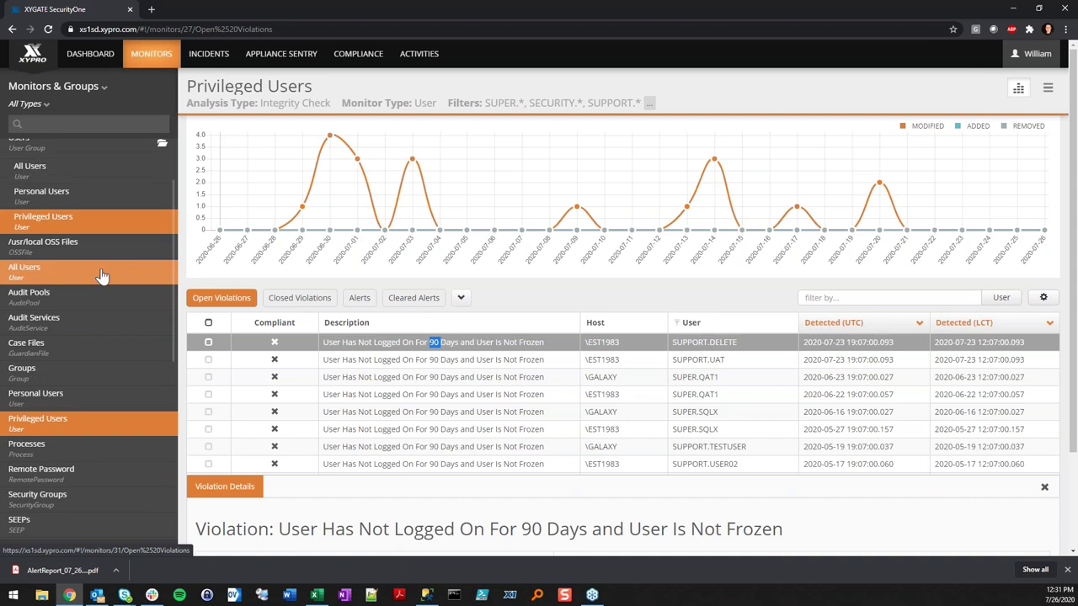
scroll(119, 410, down, 3)
scroll(108, 392, up, 7)
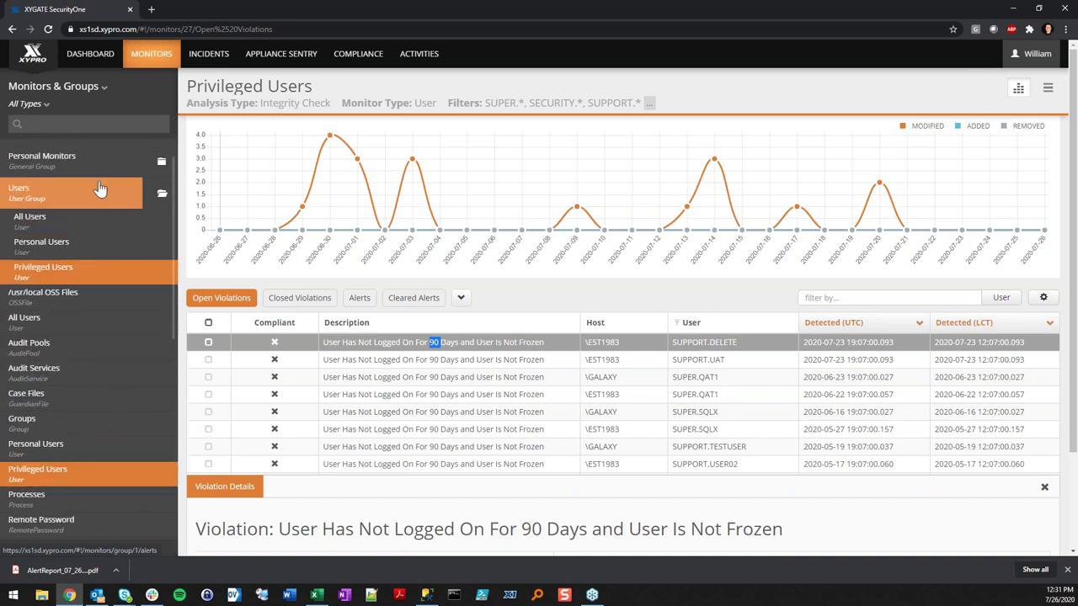
click(159, 61)
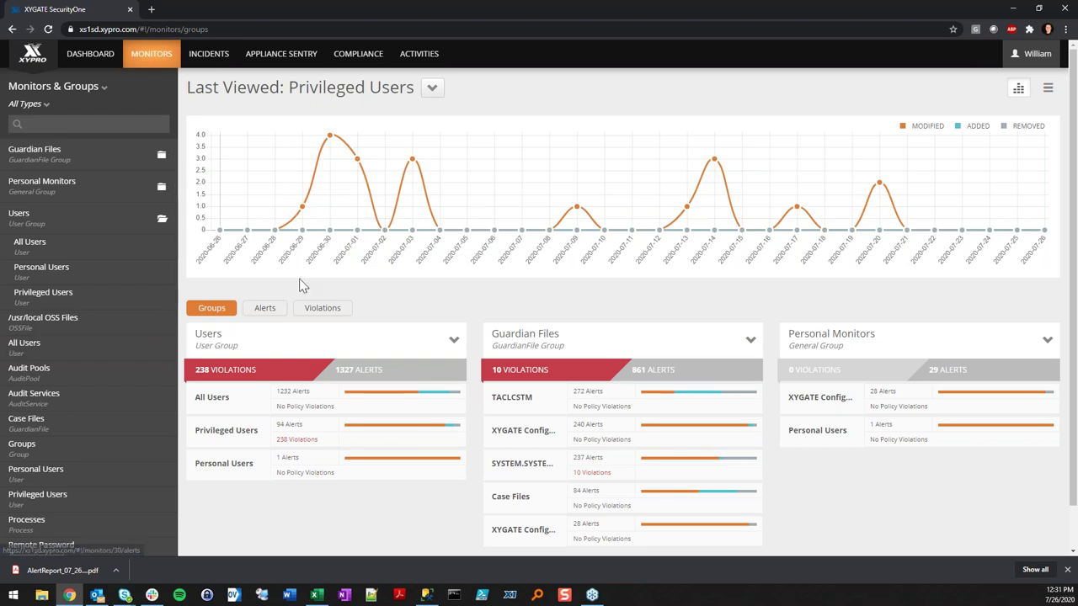
click(432, 89)
click(451, 114)
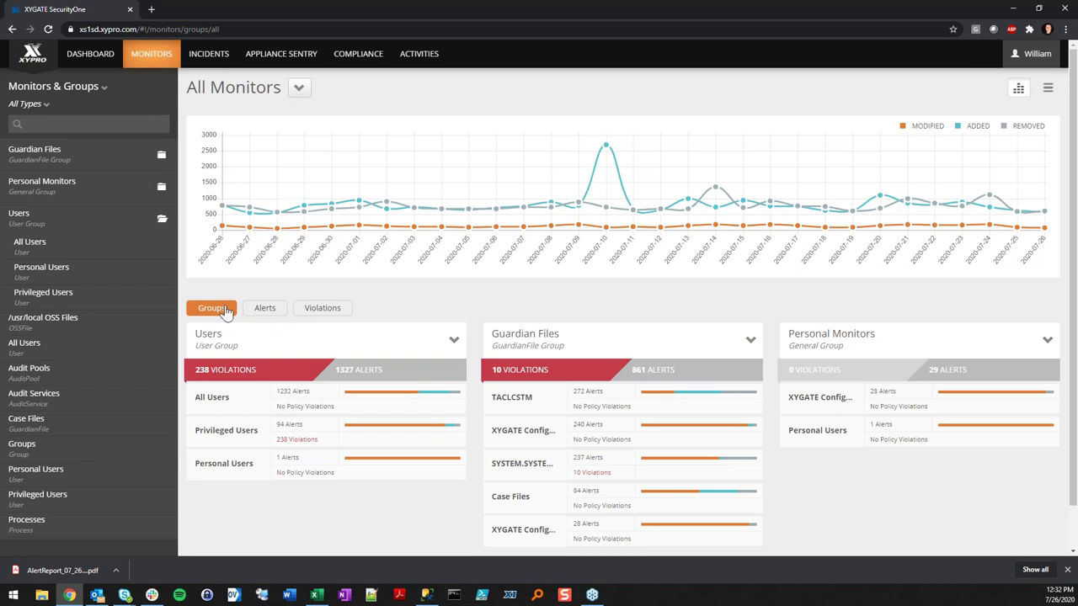
scroll(223, 312, down, 1)
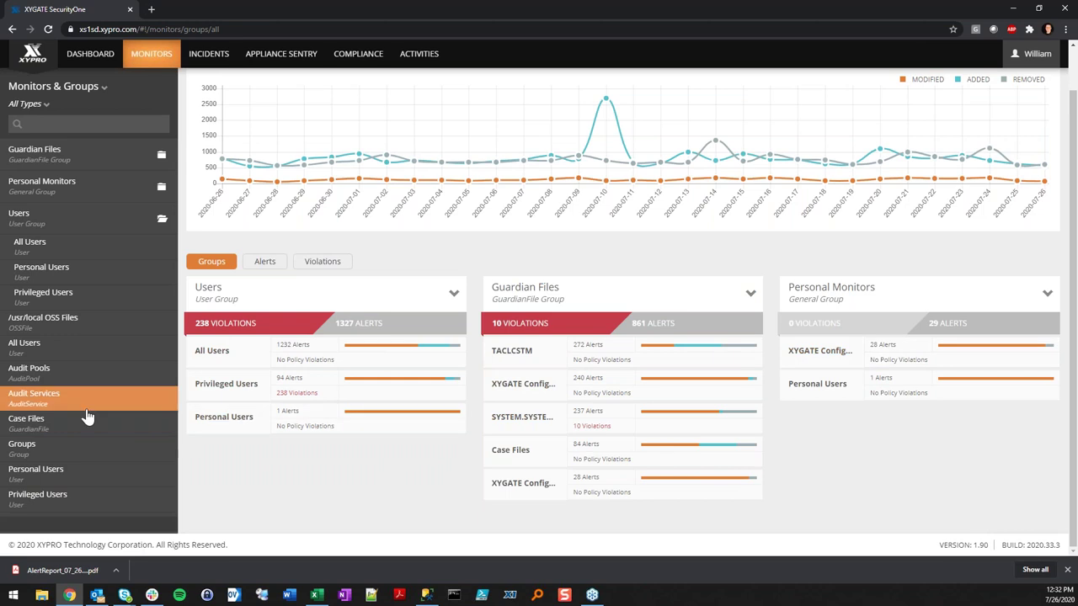
drag(44, 427, 264, 479)
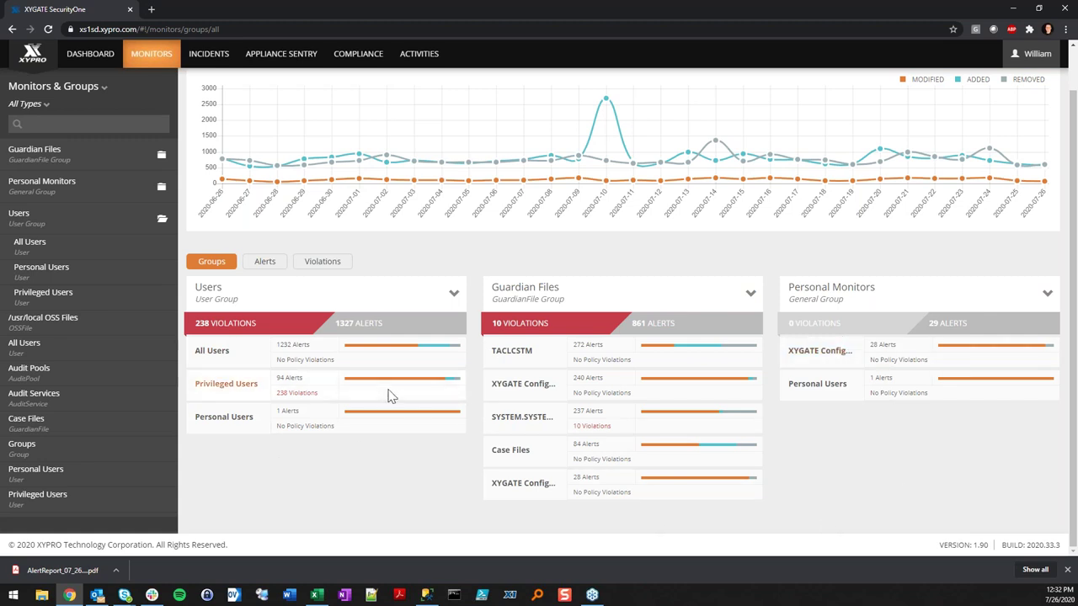
scroll(390, 392, up, 2)
Step: Open the All Systems Dashboard and close the browser's downloads bar
click(90, 57)
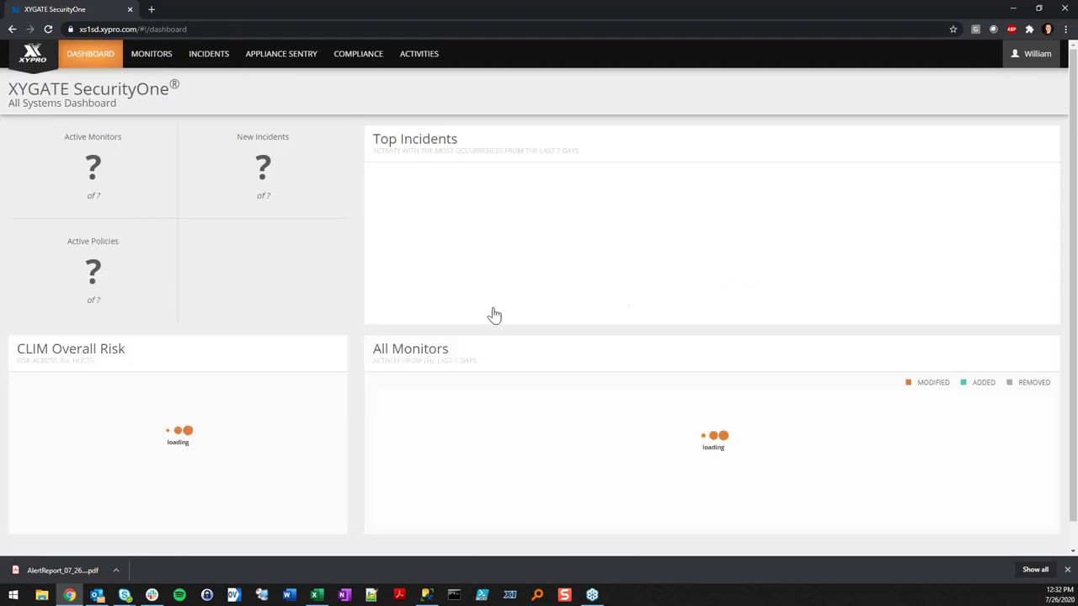
scroll(365, 350, down, 1)
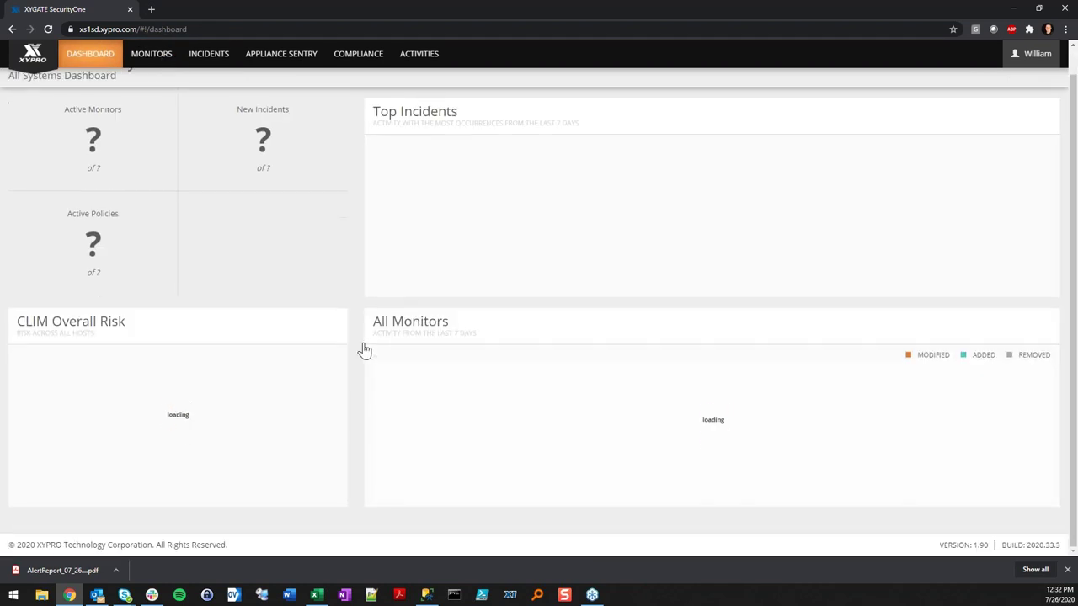
scroll(364, 350, up, 1)
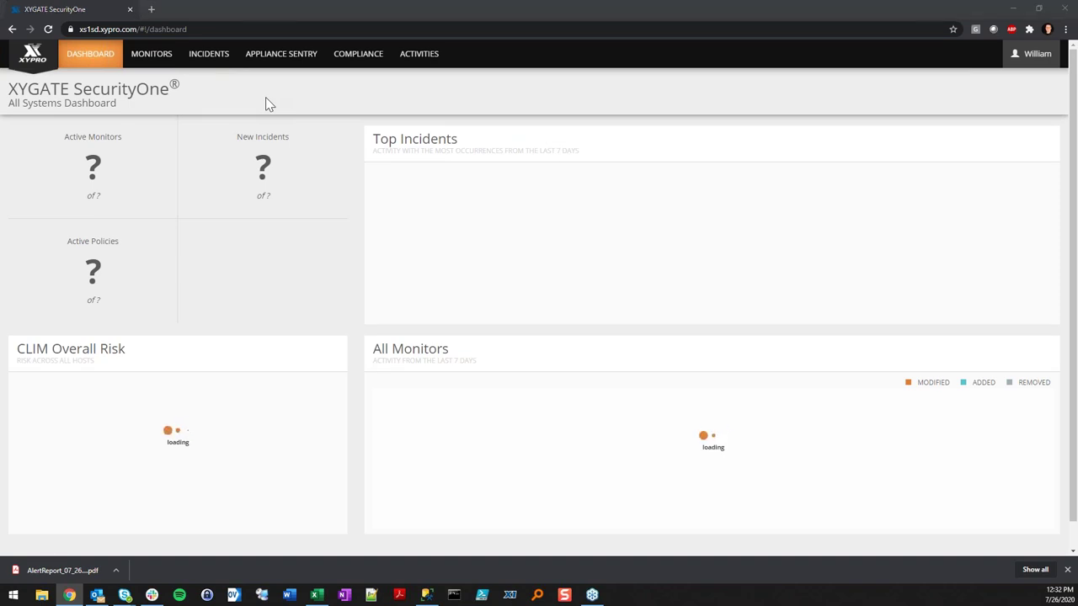
scroll(332, 115, down, 1)
scroll(361, 120, up, 1)
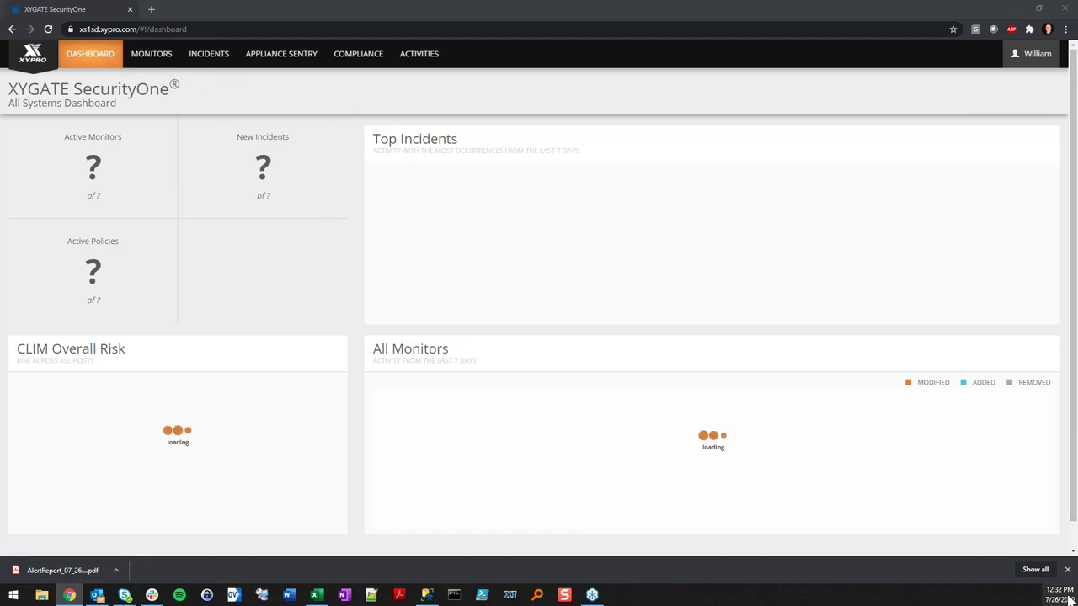
click(1066, 570)
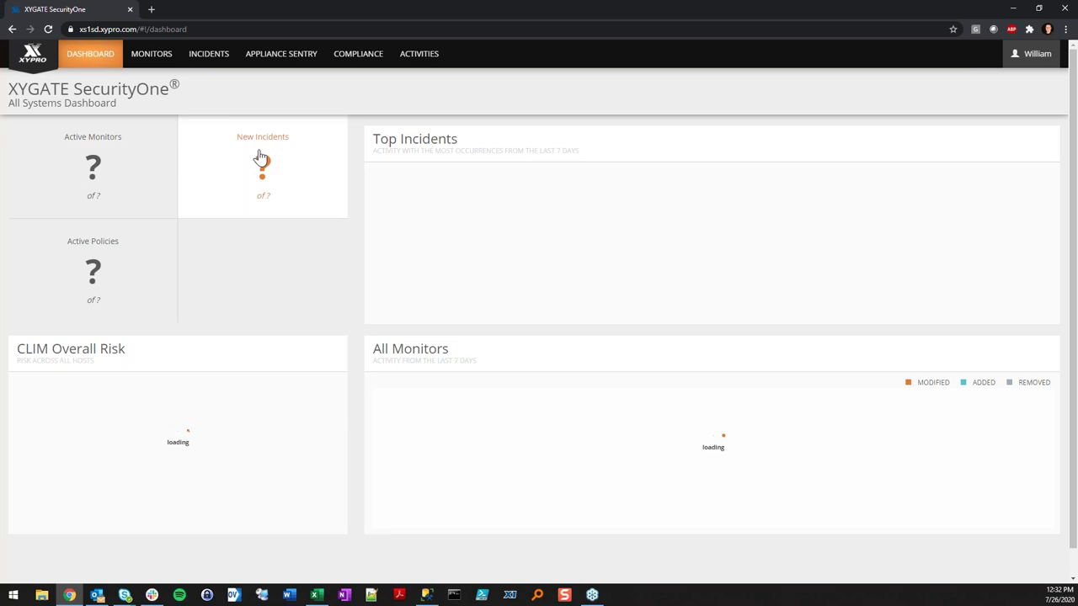